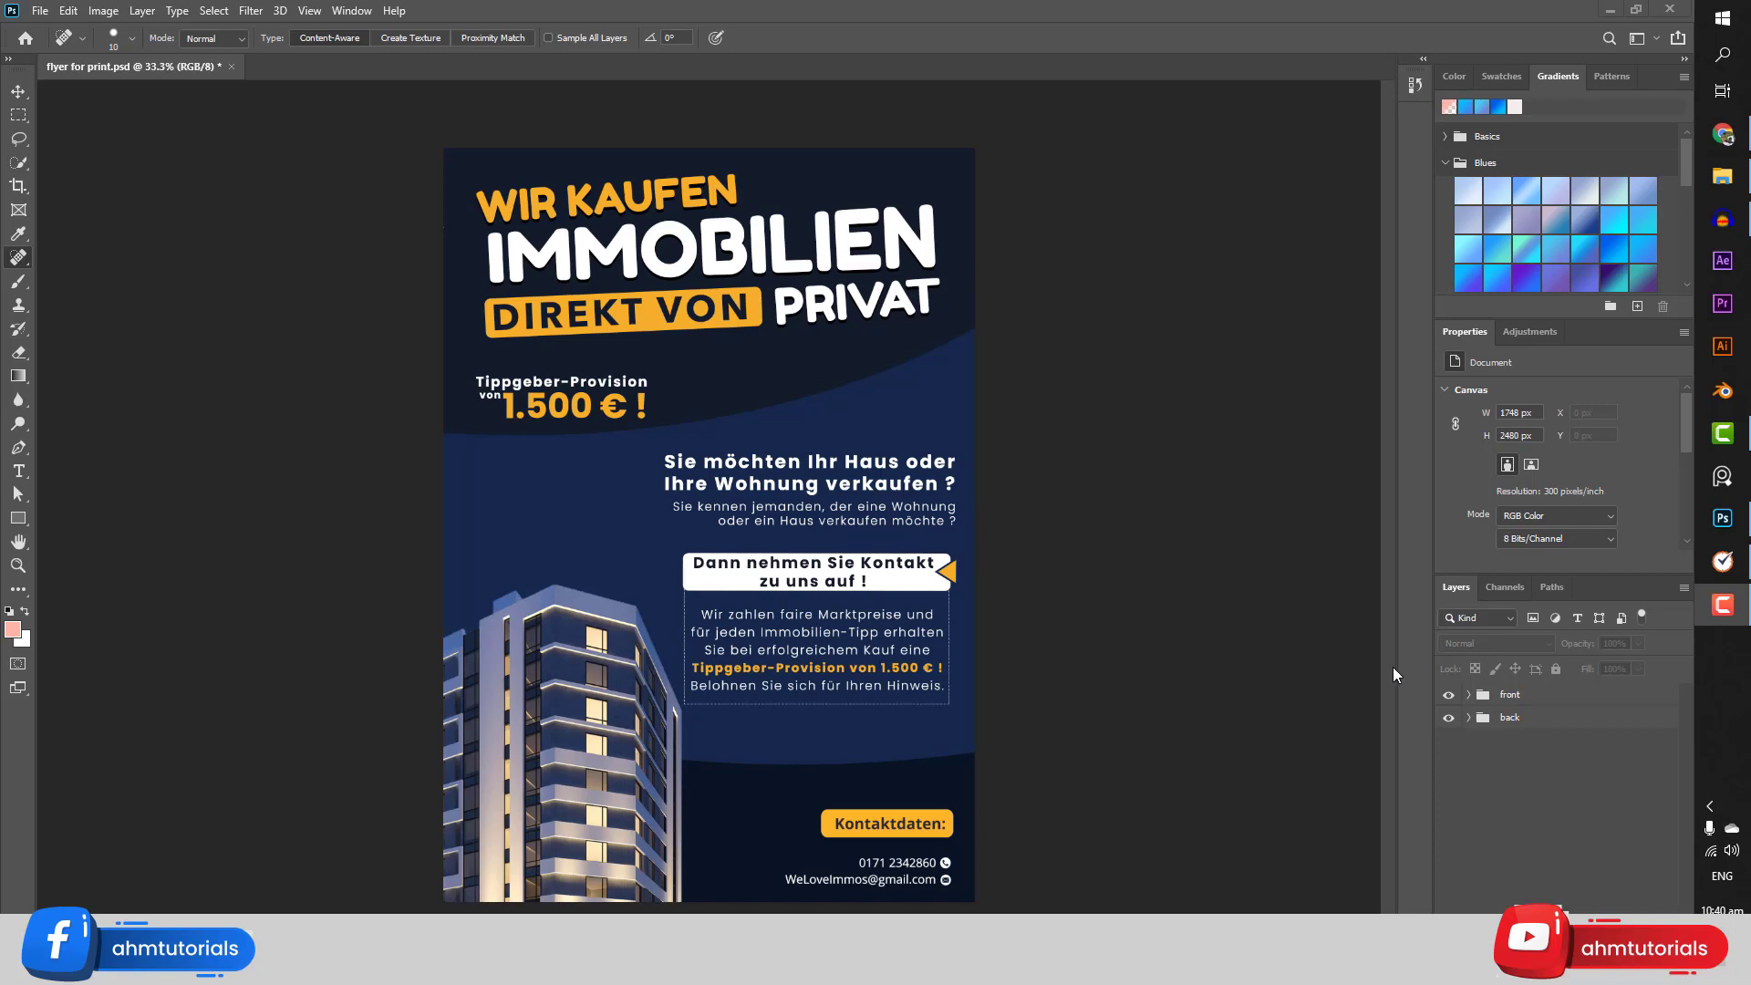
Rename the front layer group to "page 1"
{"action": "left_click", "coordinate": [1449, 696]}
{"action": "left_click", "coordinate": [1449, 697]}
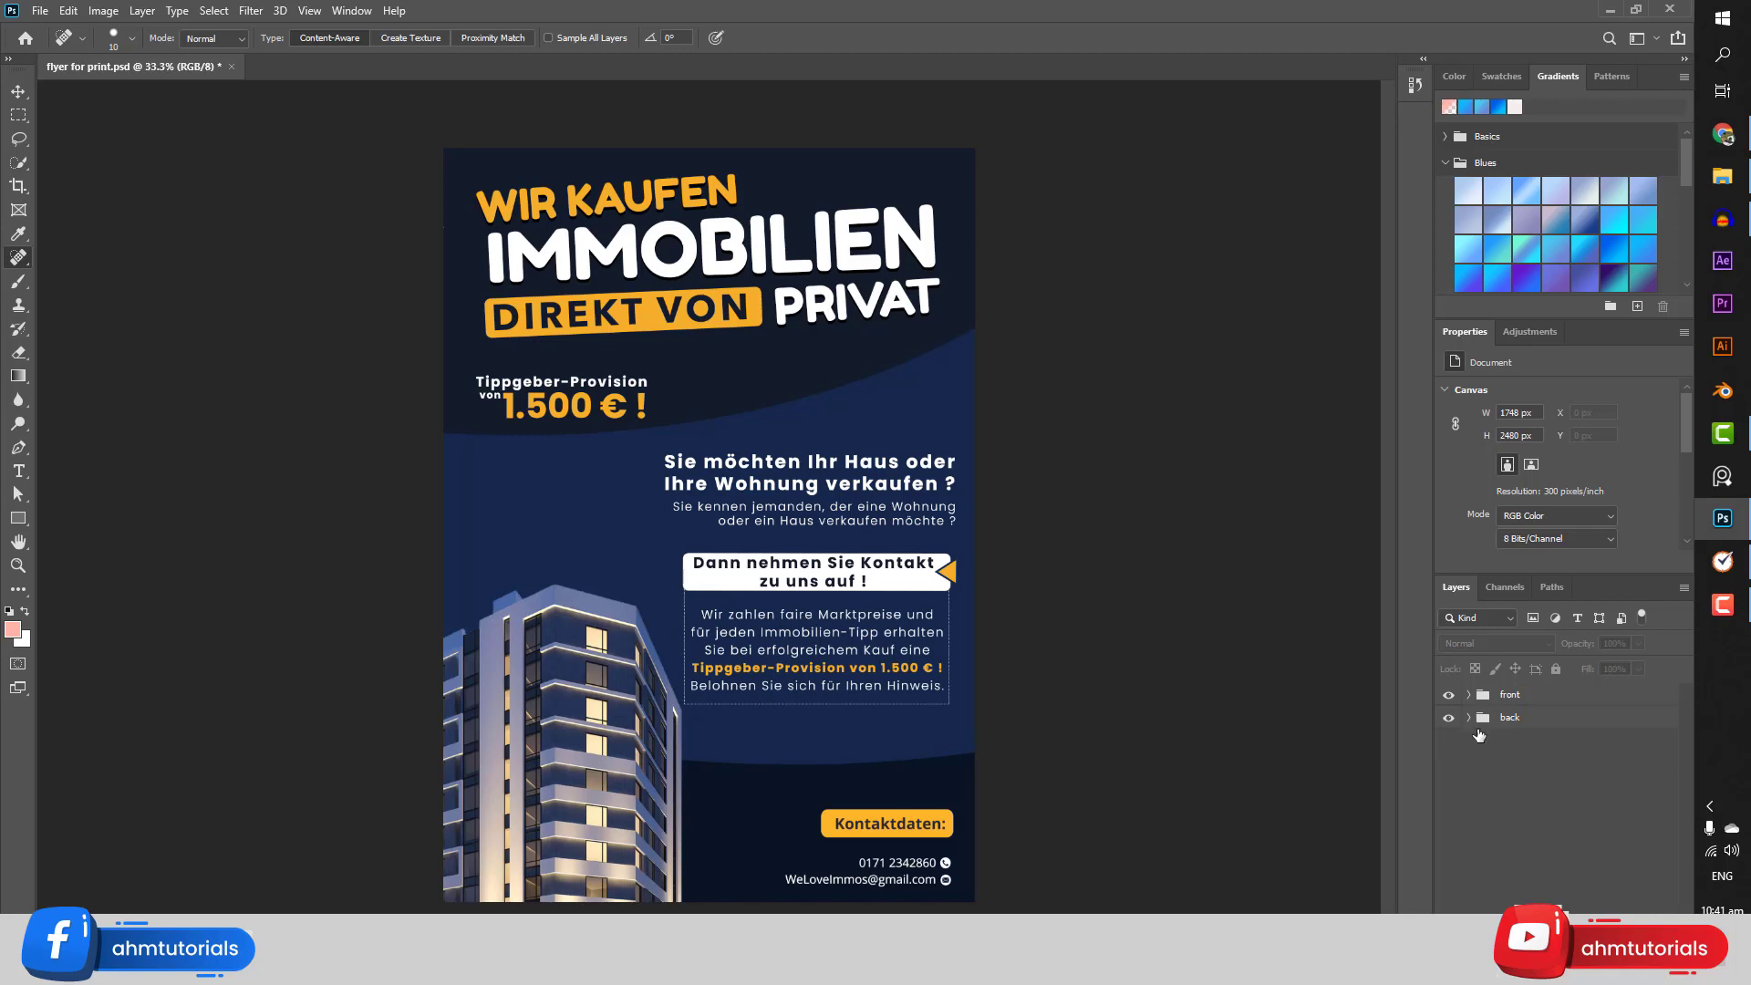
{"action": "double_click", "coordinate": [1510, 695]}
{"action": "type", "text": "bac"}
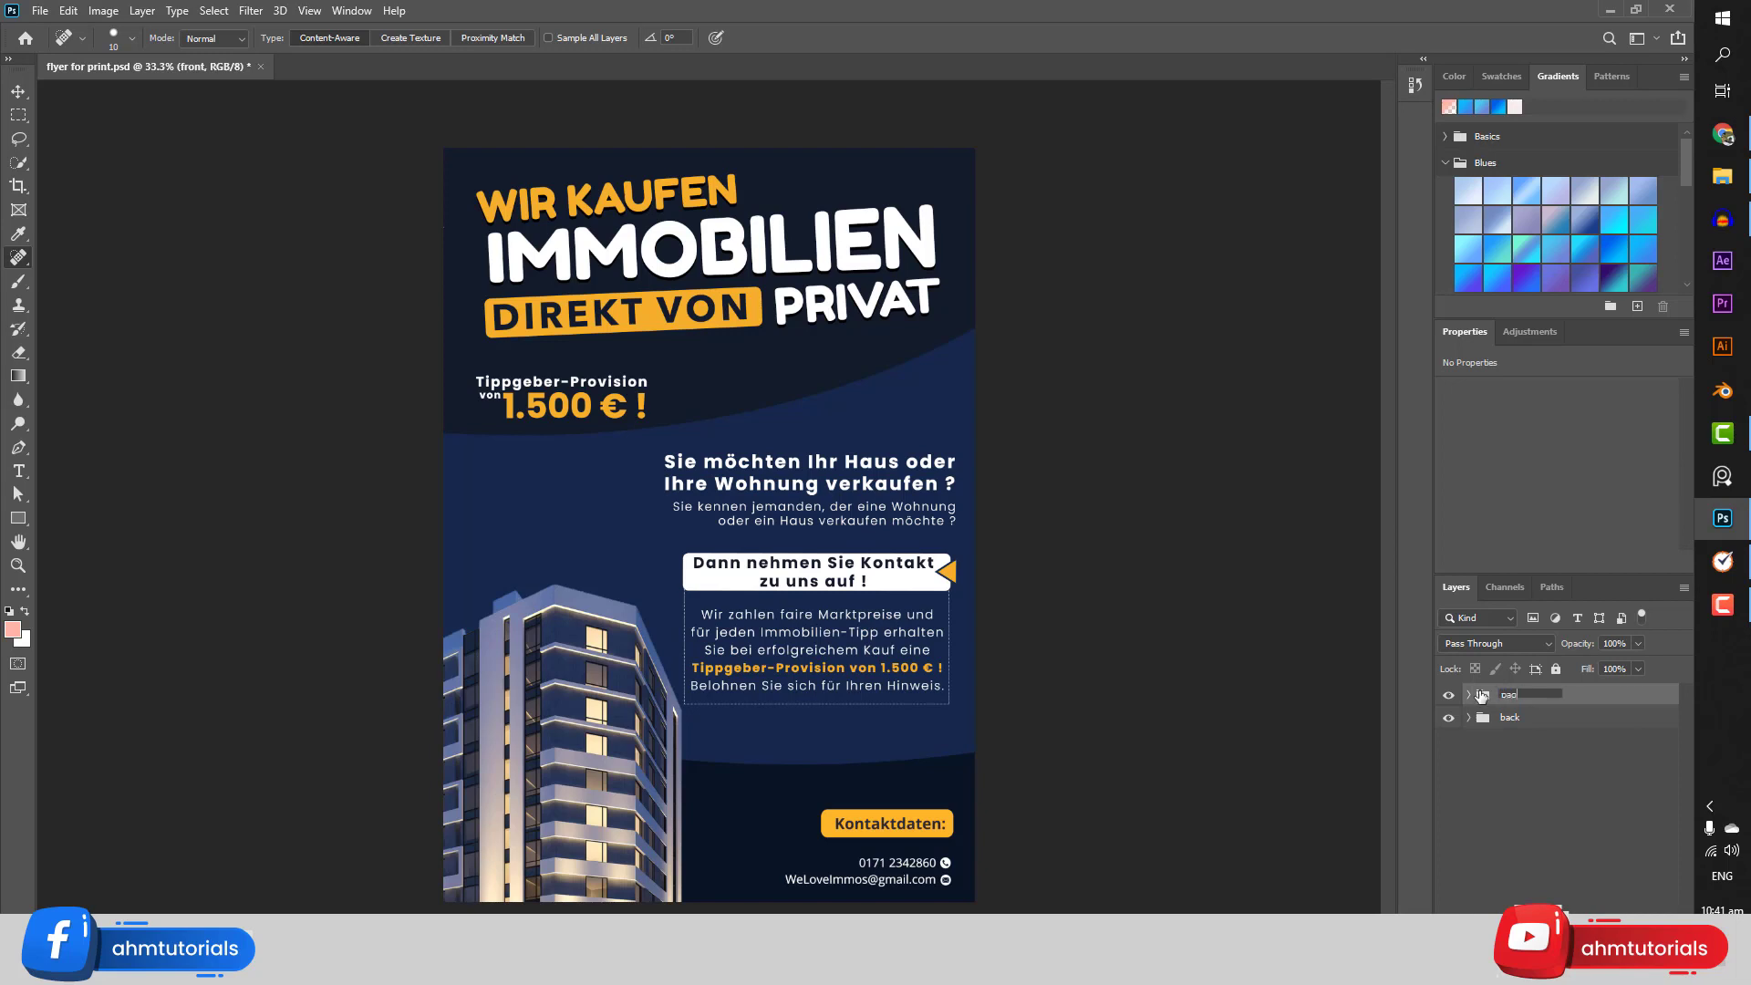
{"action": "type", "text": "e 1"}
{"action": "key", "text": "Return"}
Rename the back layer group to "page 2"
{"action": "left_click", "coordinate": [1509, 719]}
{"action": "double_click", "coordinate": [1502, 722]}
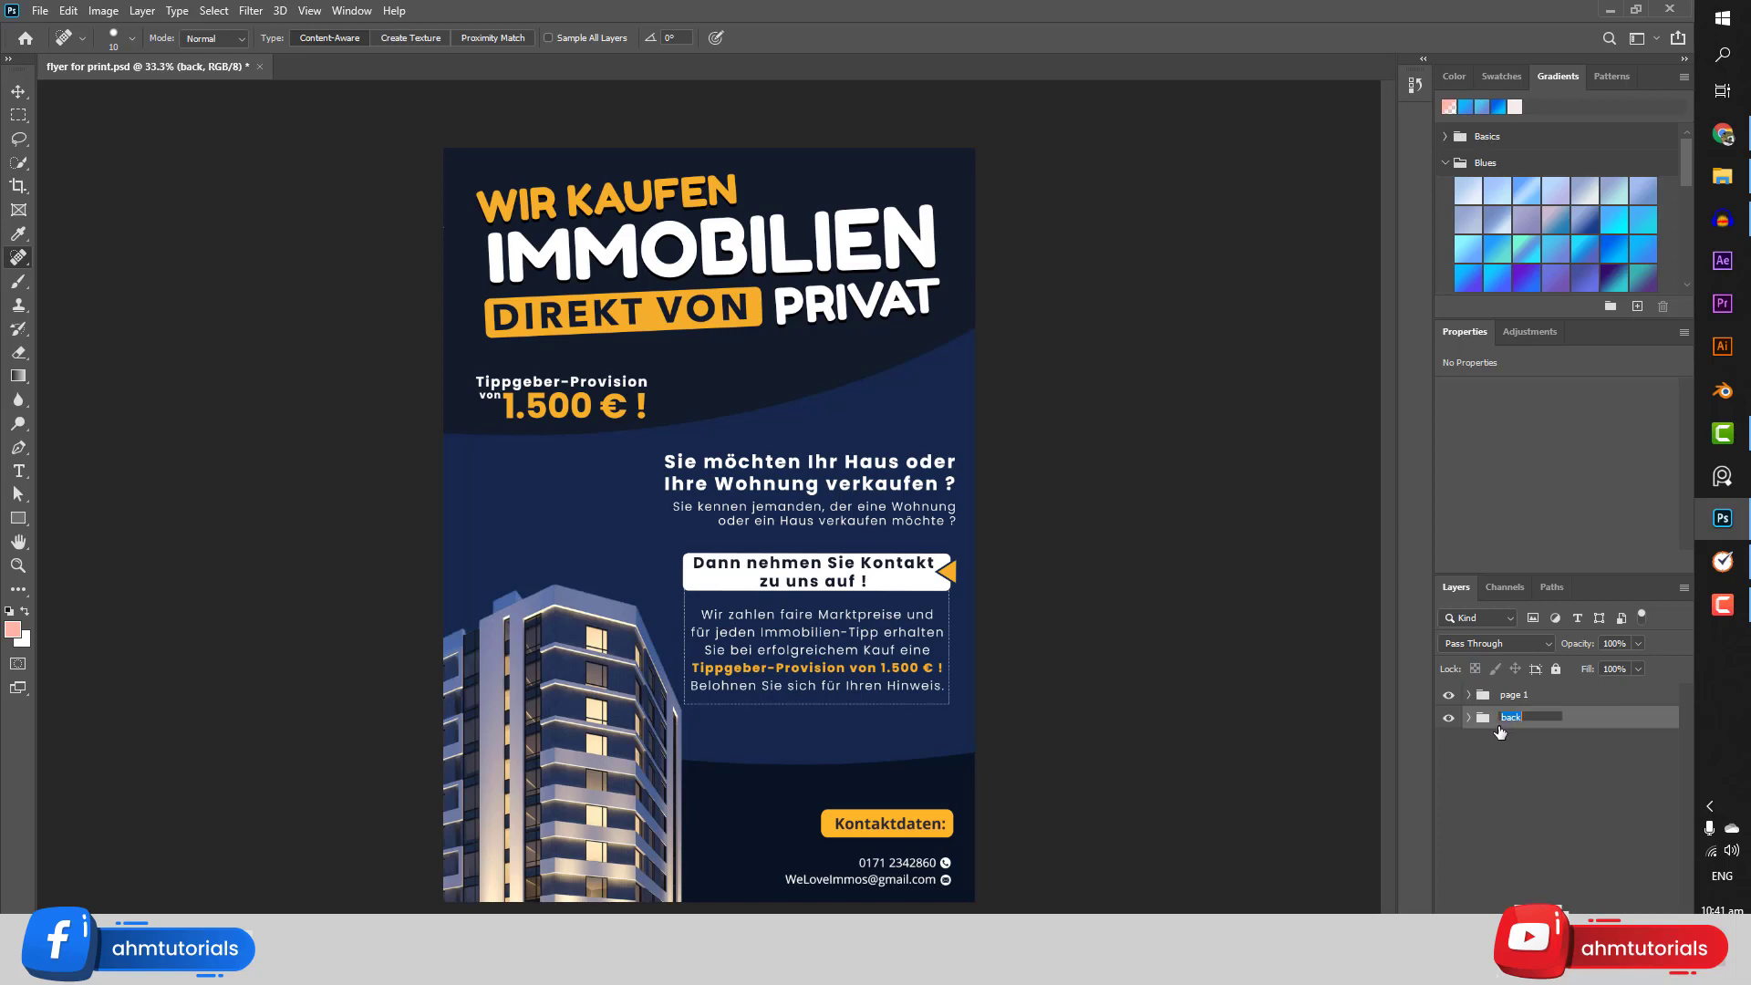
{"action": "type", "text": "page 2"}
{"action": "key", "text": "Return"}
{"action": "left_click", "coordinate": [1508, 750]}
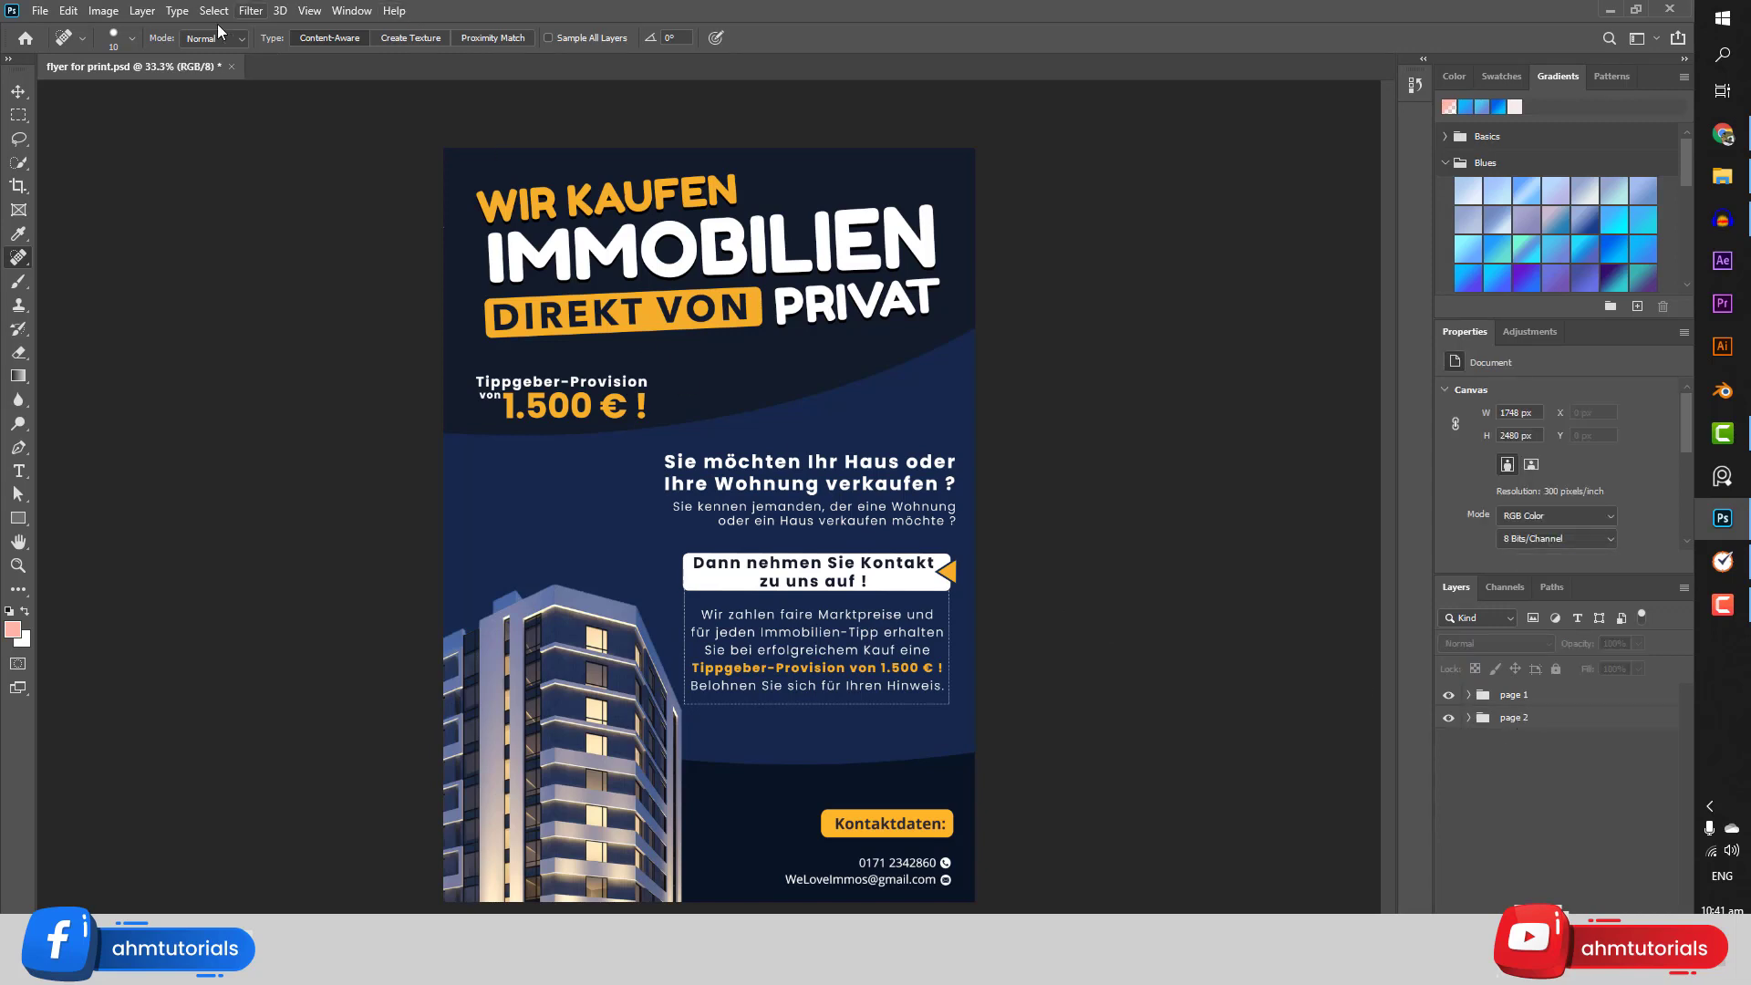
{"action": "left_click", "coordinate": [42, 12]}
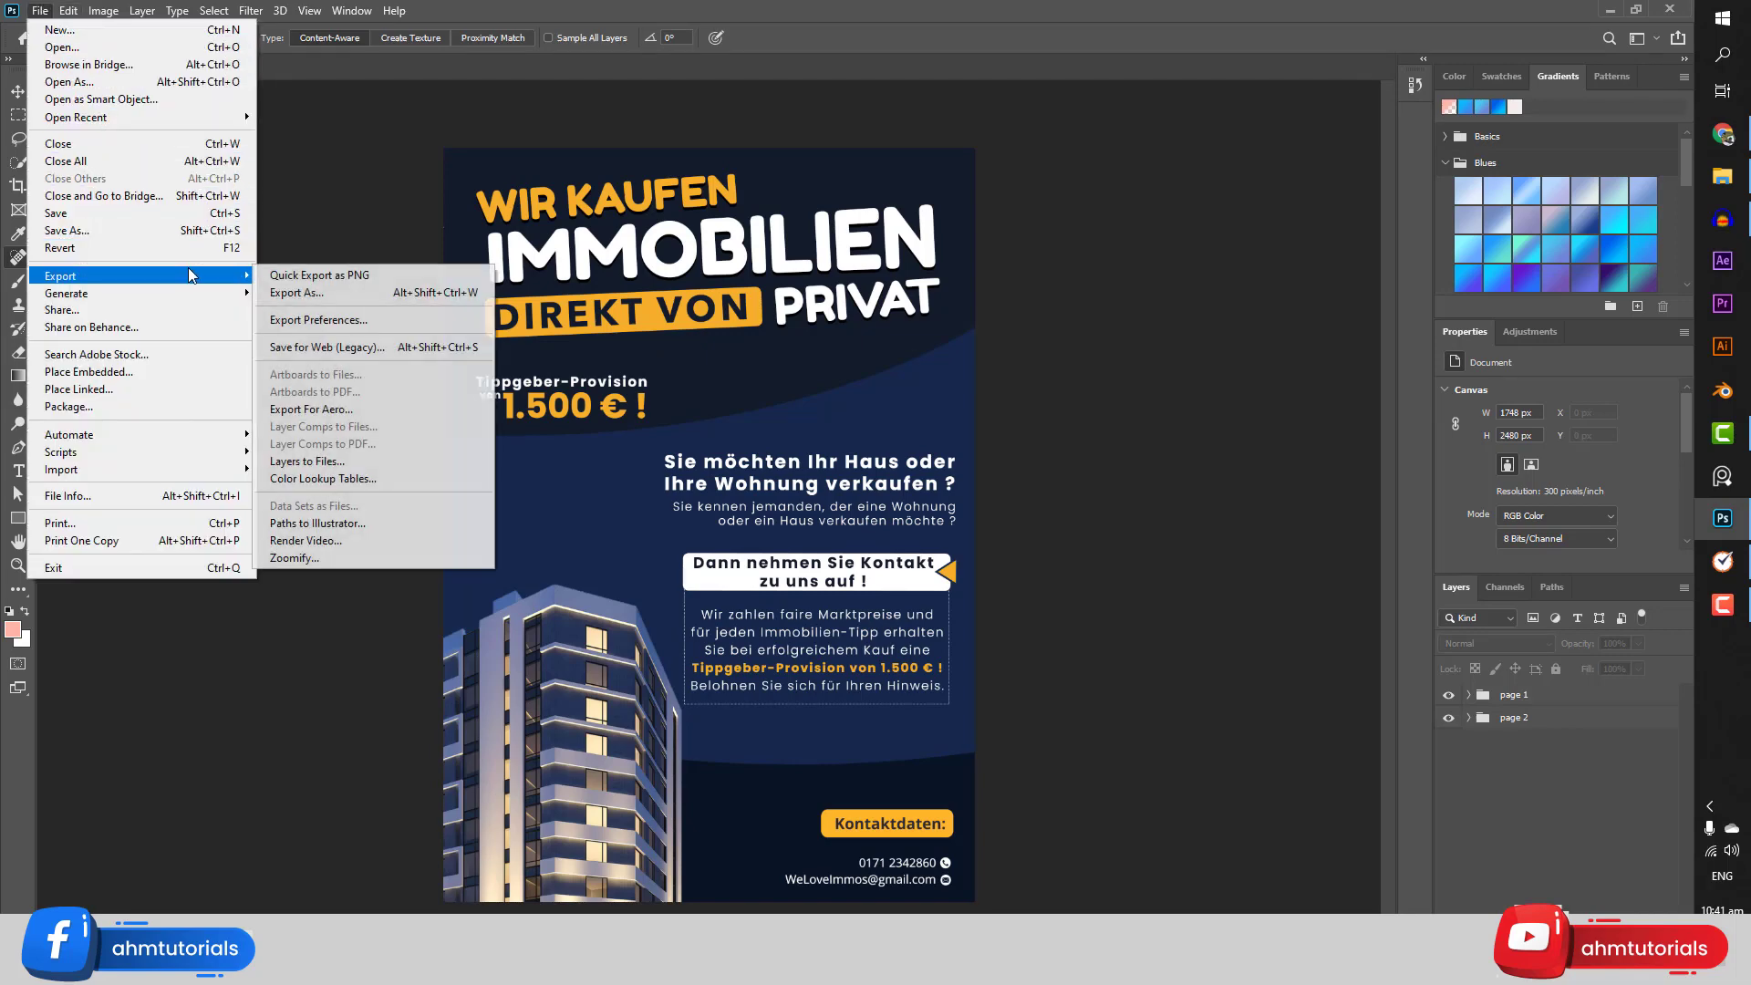
{"action": "mouse_move", "coordinate": [226, 283]}
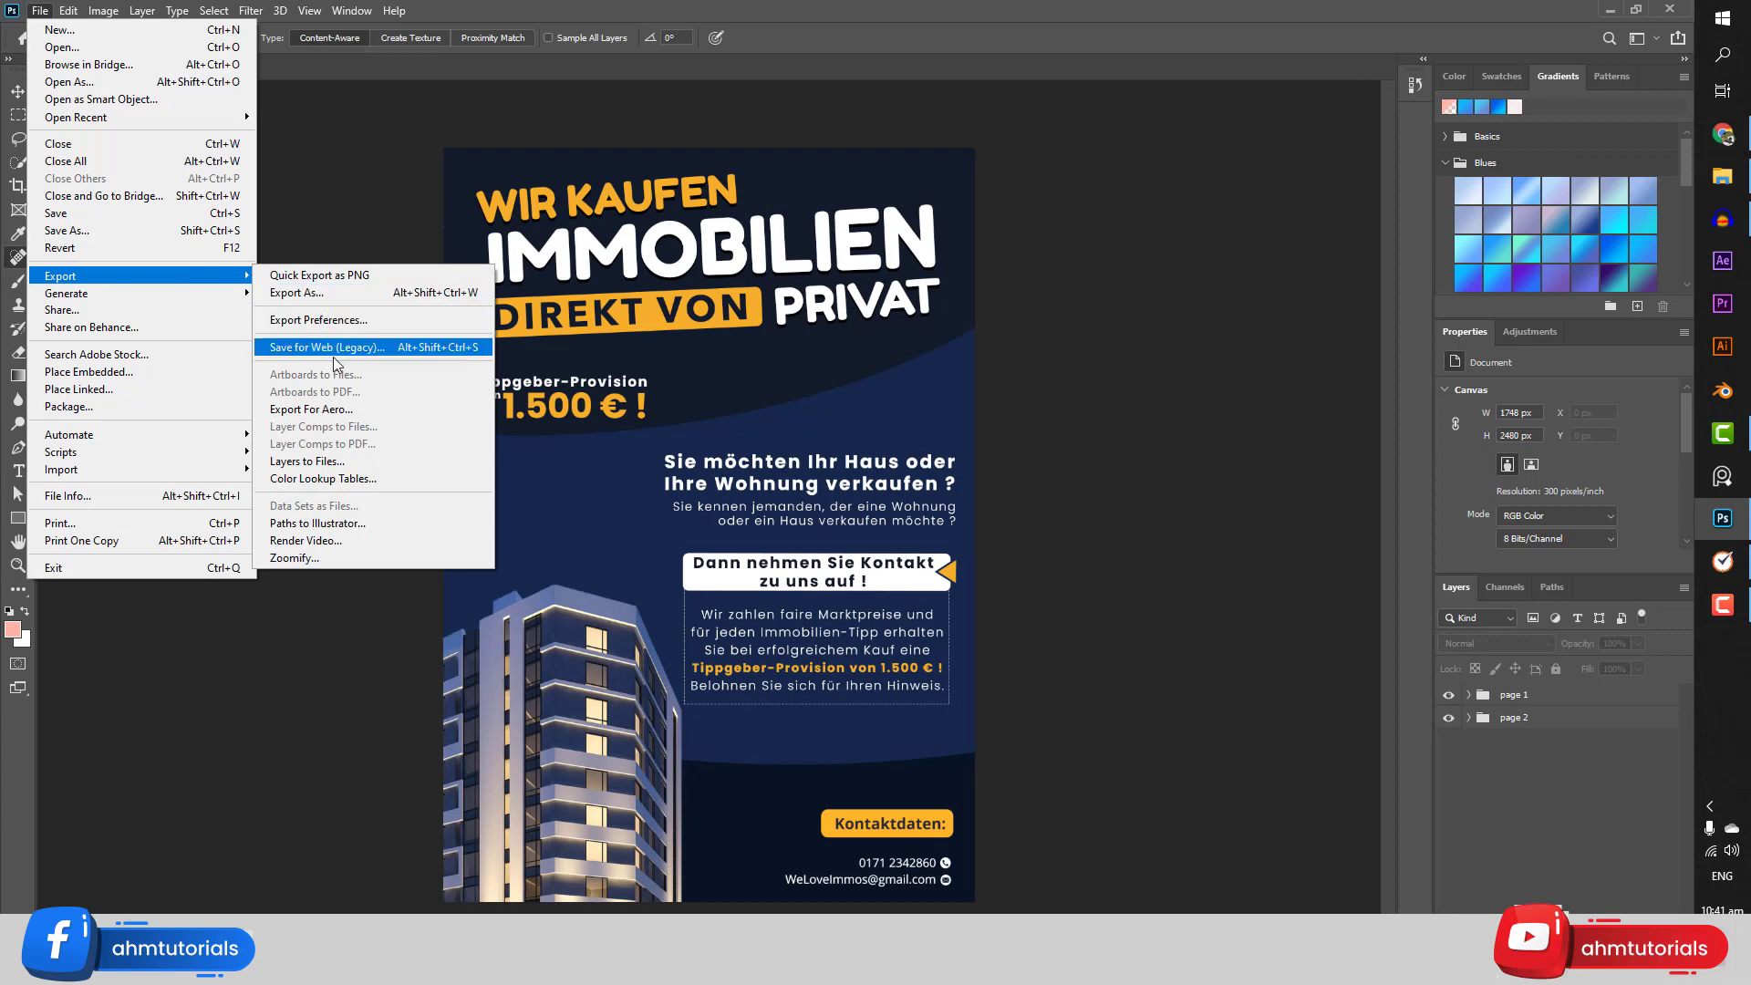
{"action": "left_click", "coordinate": [370, 459]}
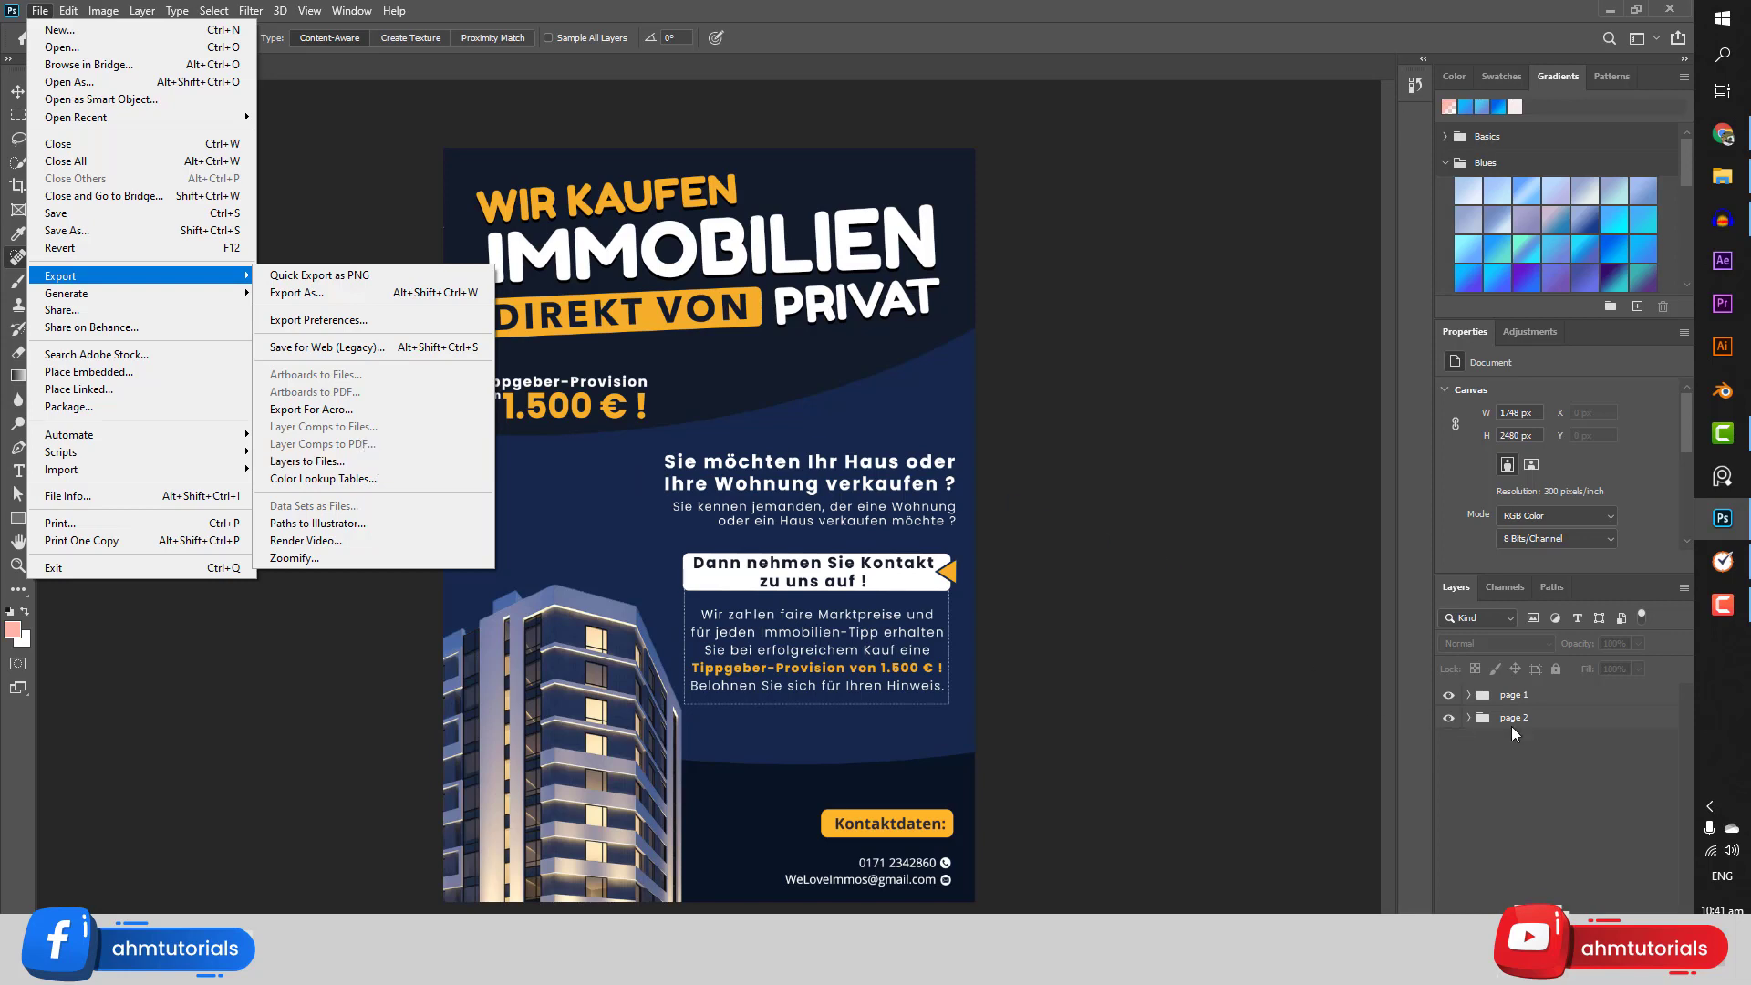
{"action": "left_click", "coordinate": [1516, 776]}
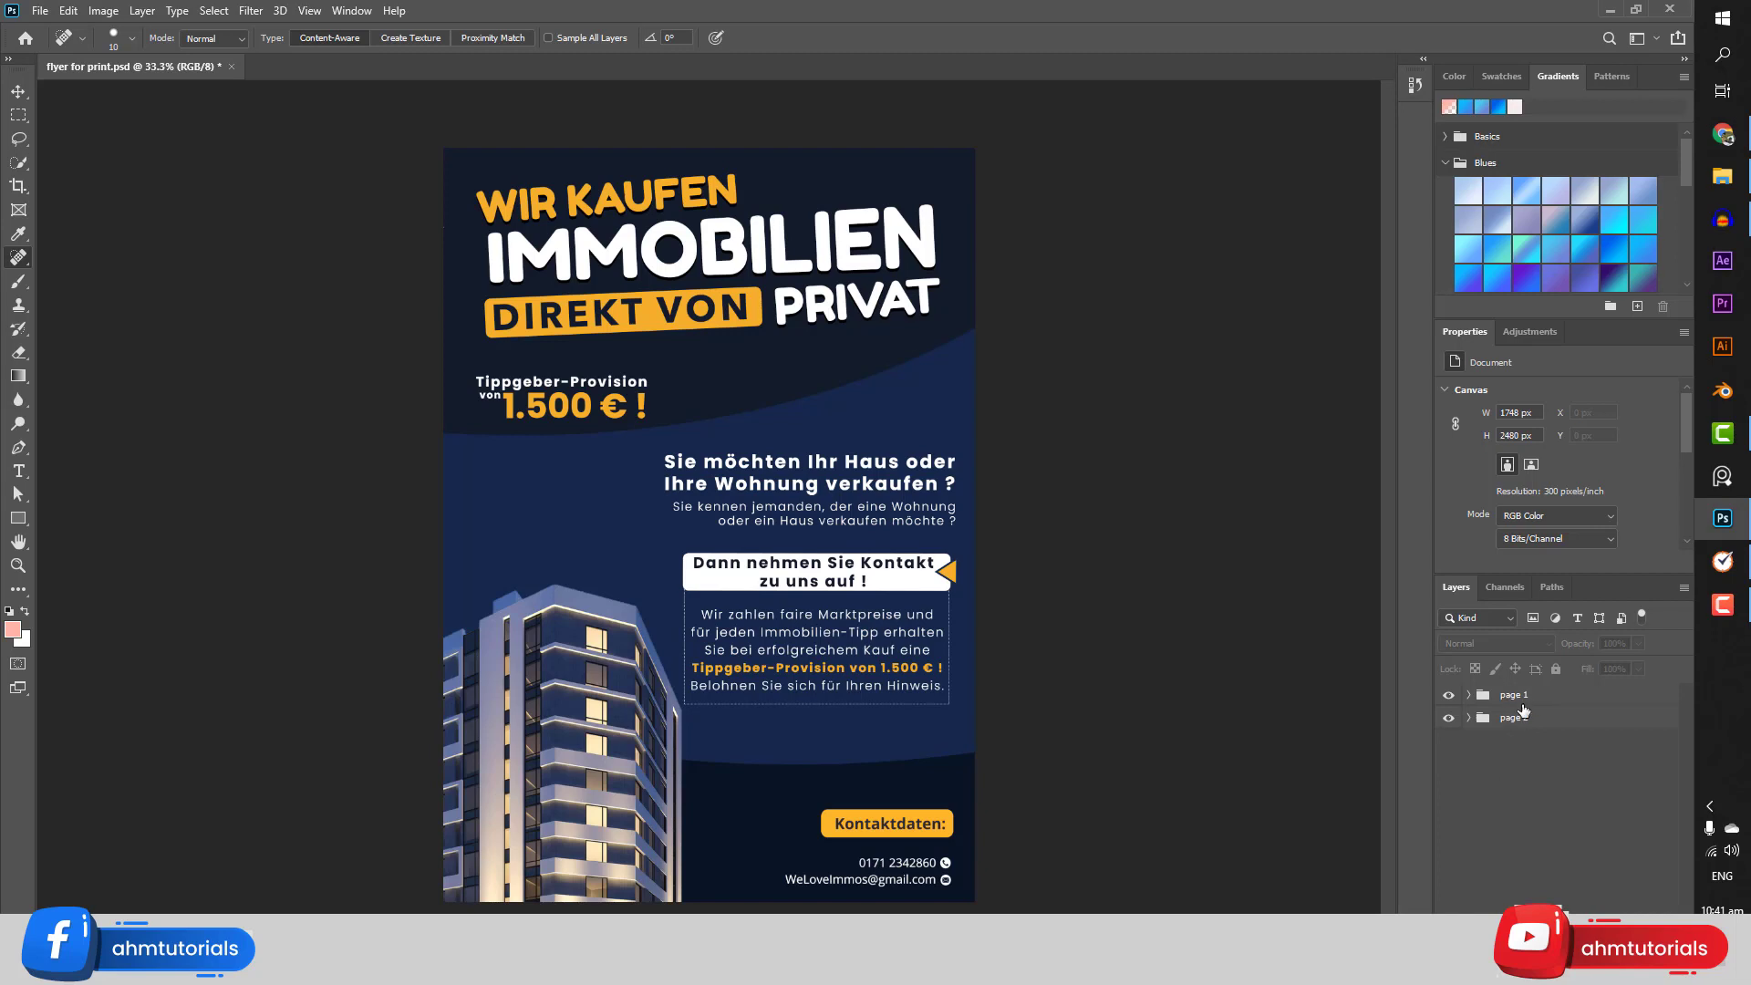
Merge the page 1 group into a single layer
{"action": "left_click", "coordinate": [1470, 695]}
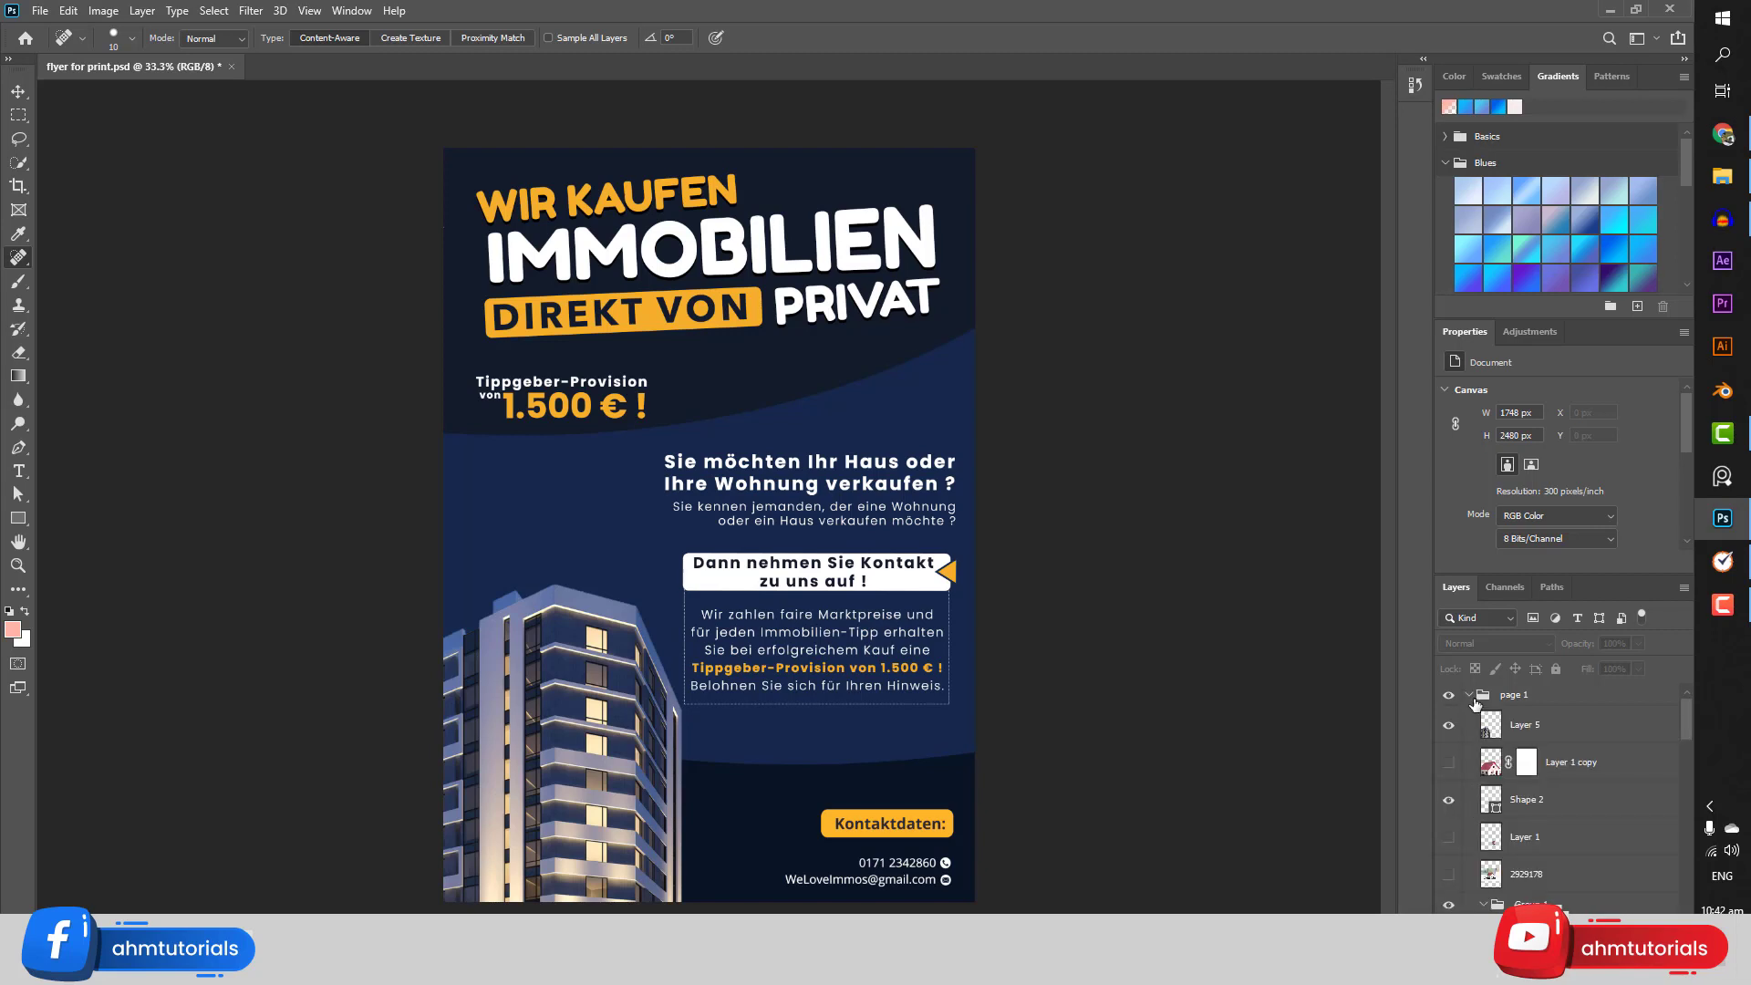
{"action": "left_click", "coordinate": [1470, 697]}
{"action": "left_click", "coordinate": [1536, 696]}
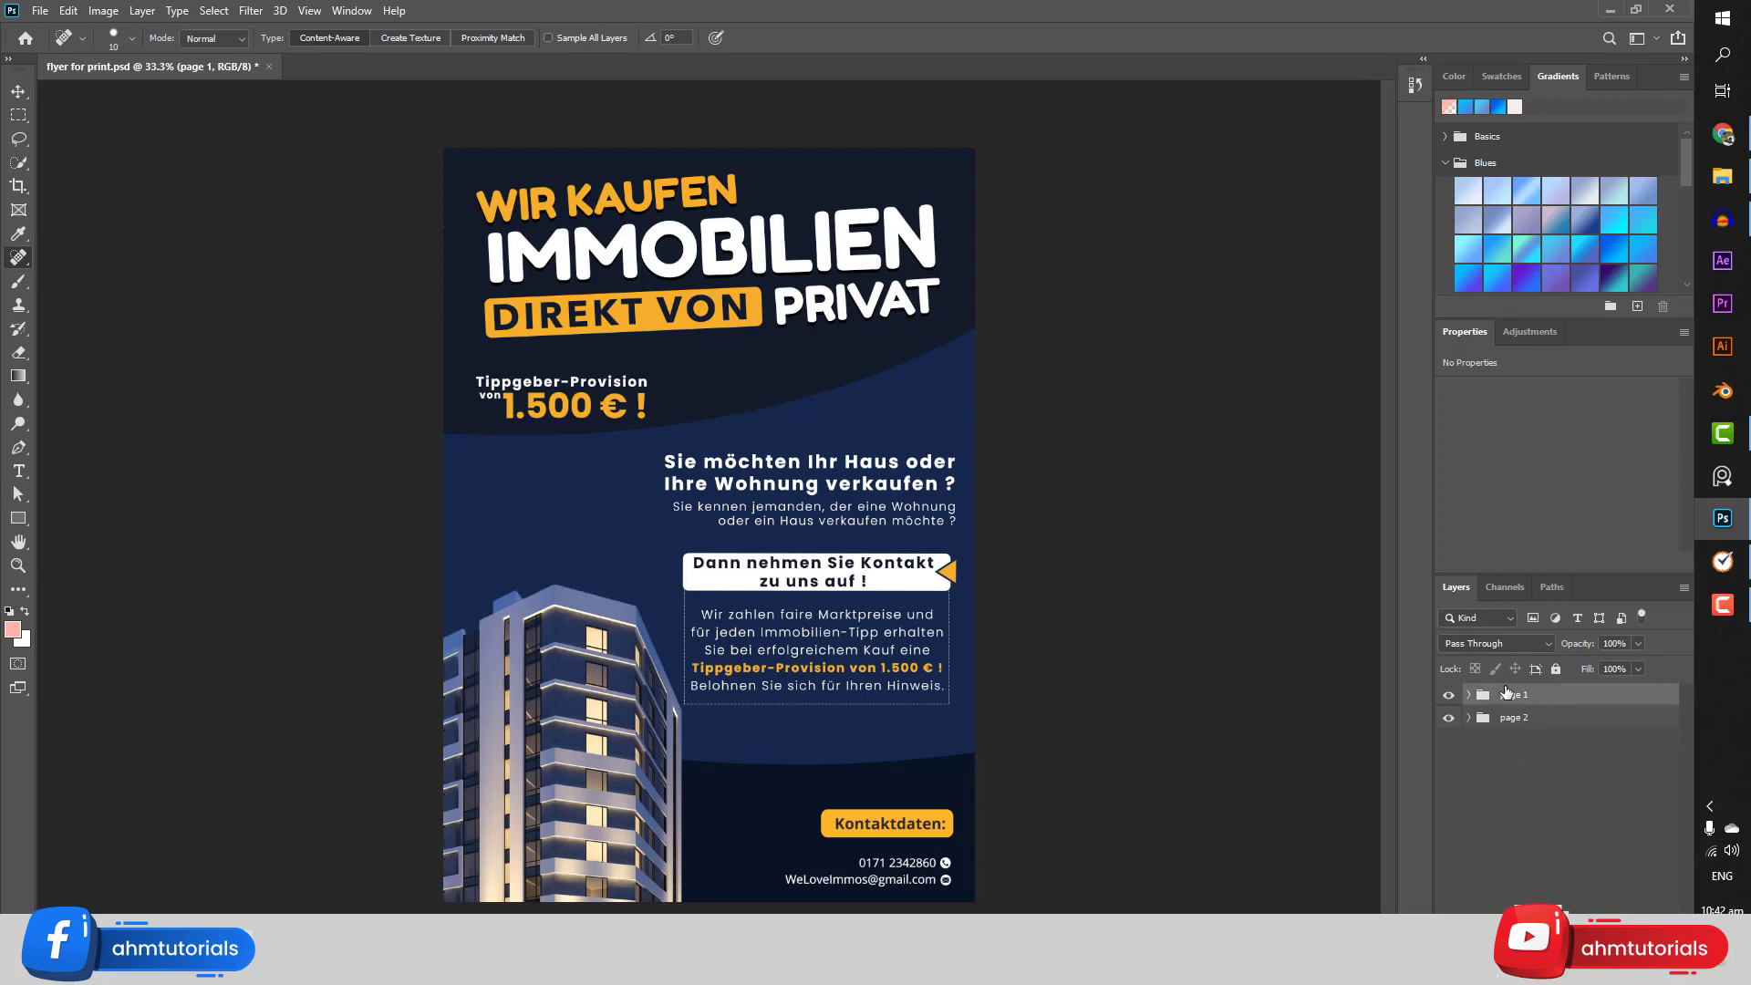
{"action": "right_click", "coordinate": [1525, 698]}
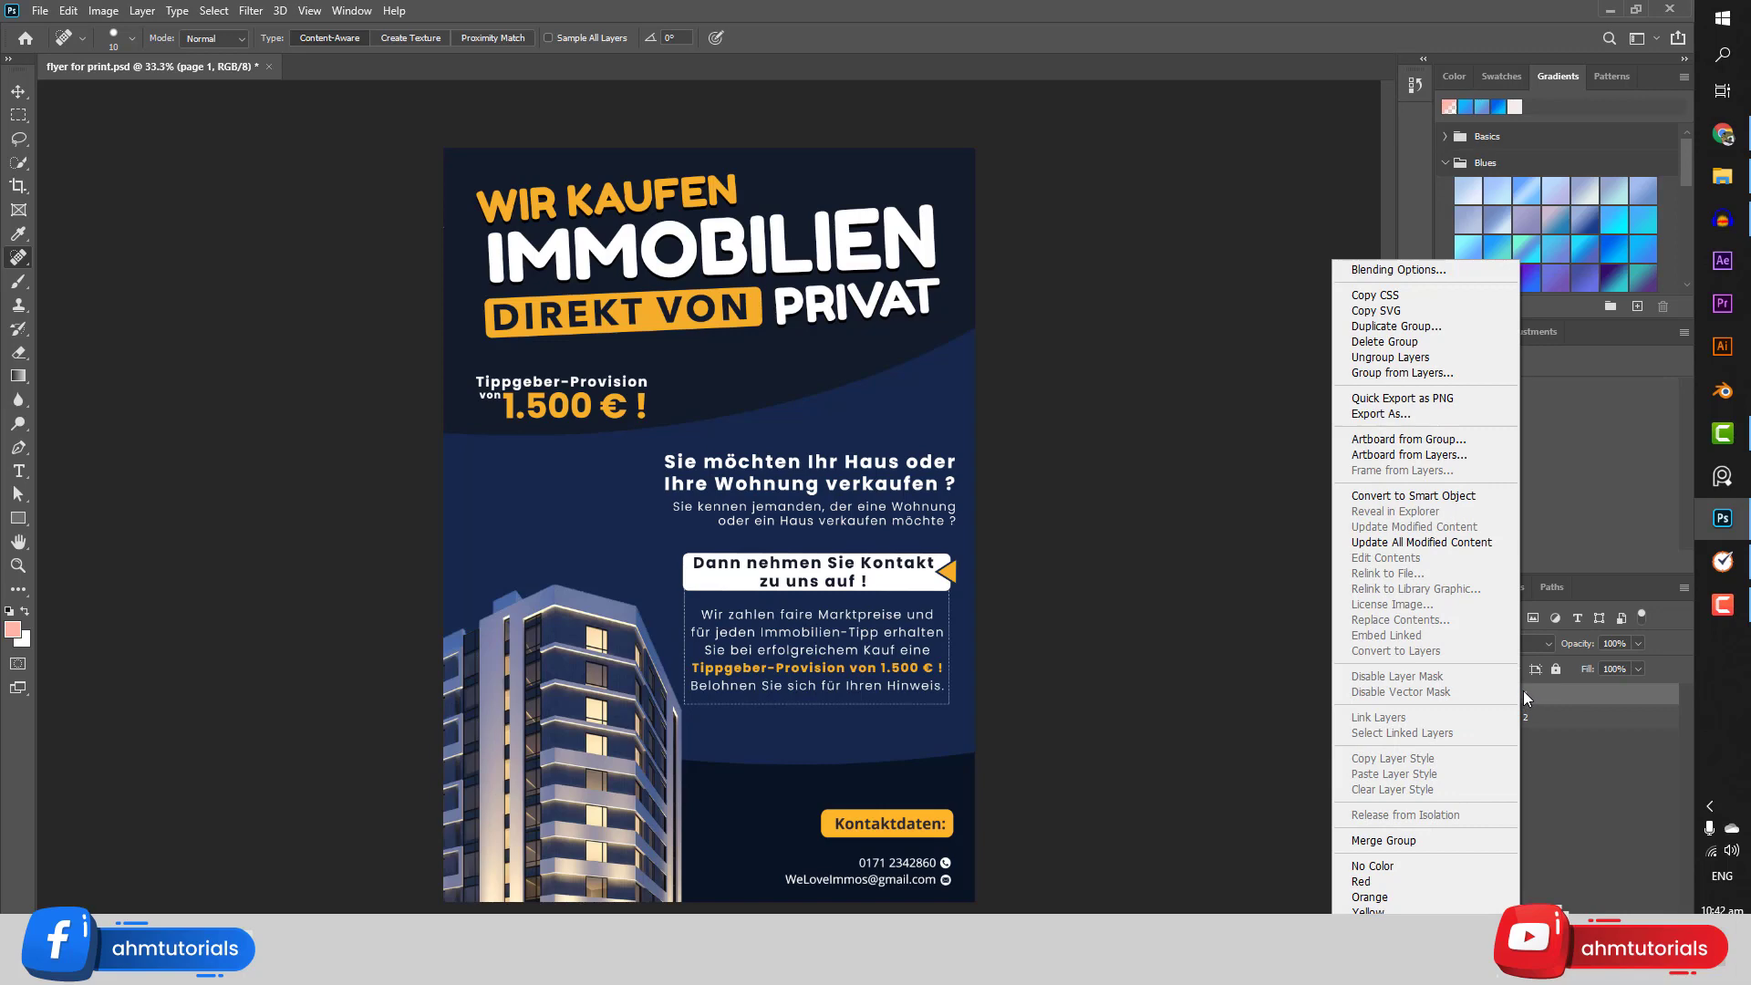
{"action": "left_click", "coordinate": [1404, 840]}
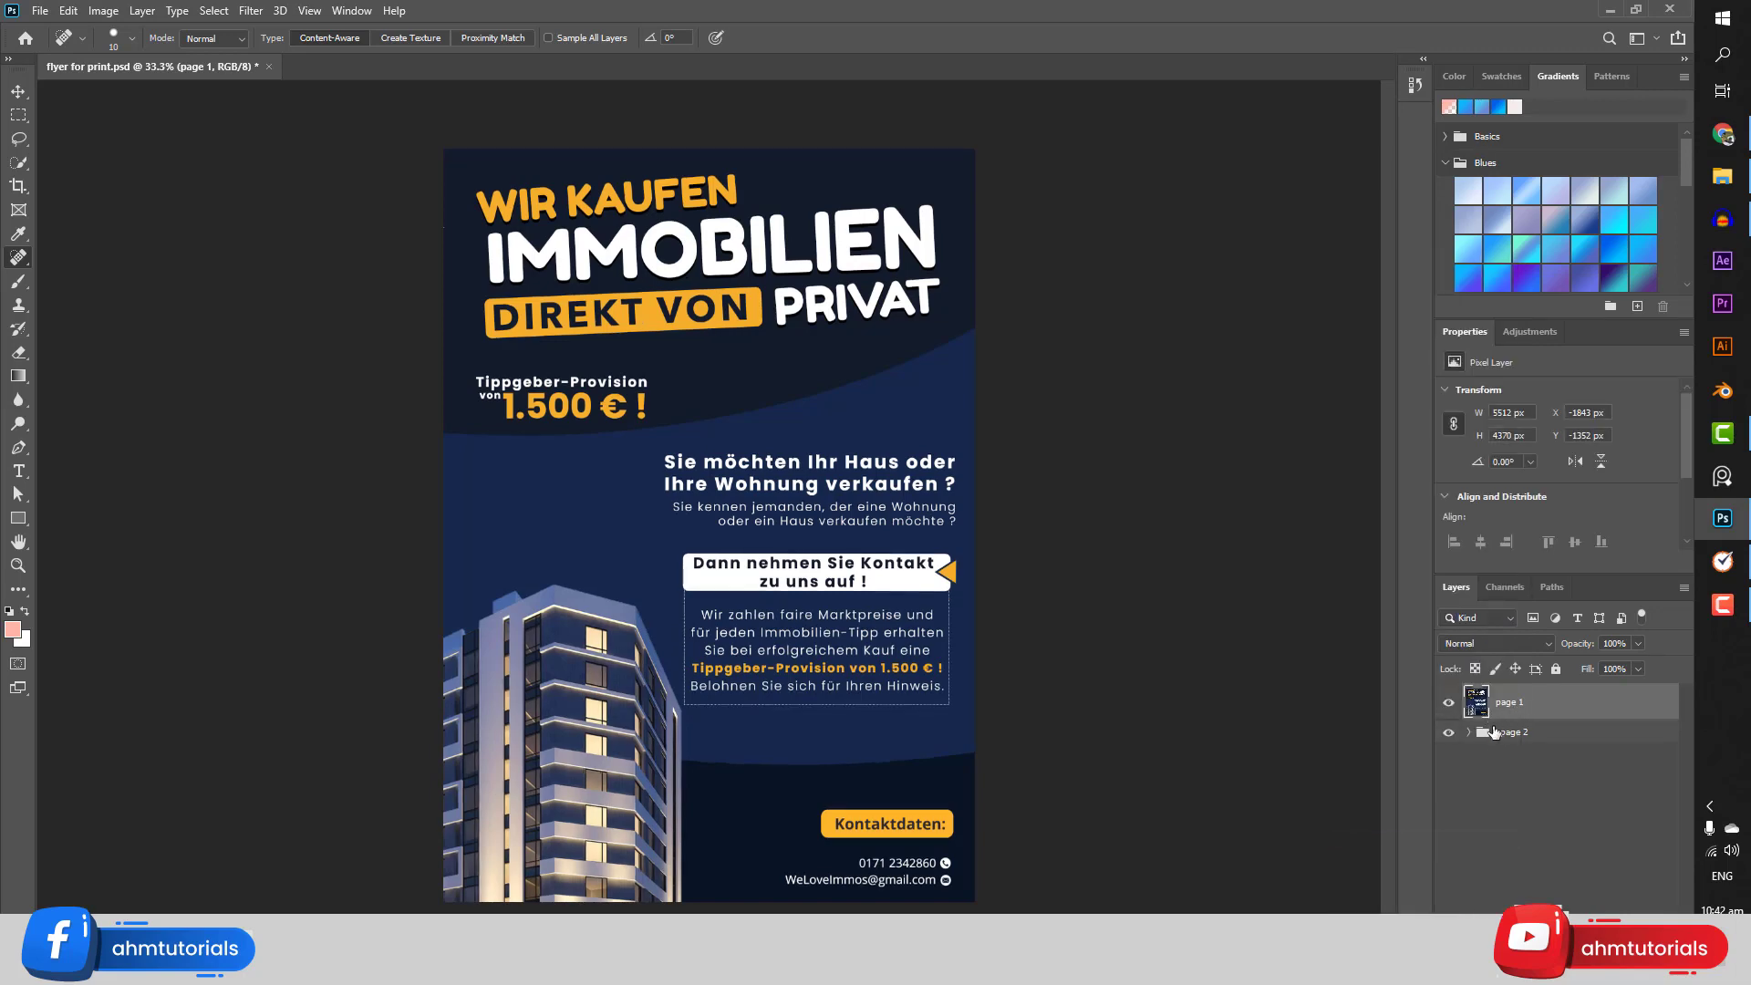
Merge the page 2 group into a single layer and deselect it
{"action": "left_click", "coordinate": [1509, 737]}
{"action": "right_click", "coordinate": [1509, 737]}
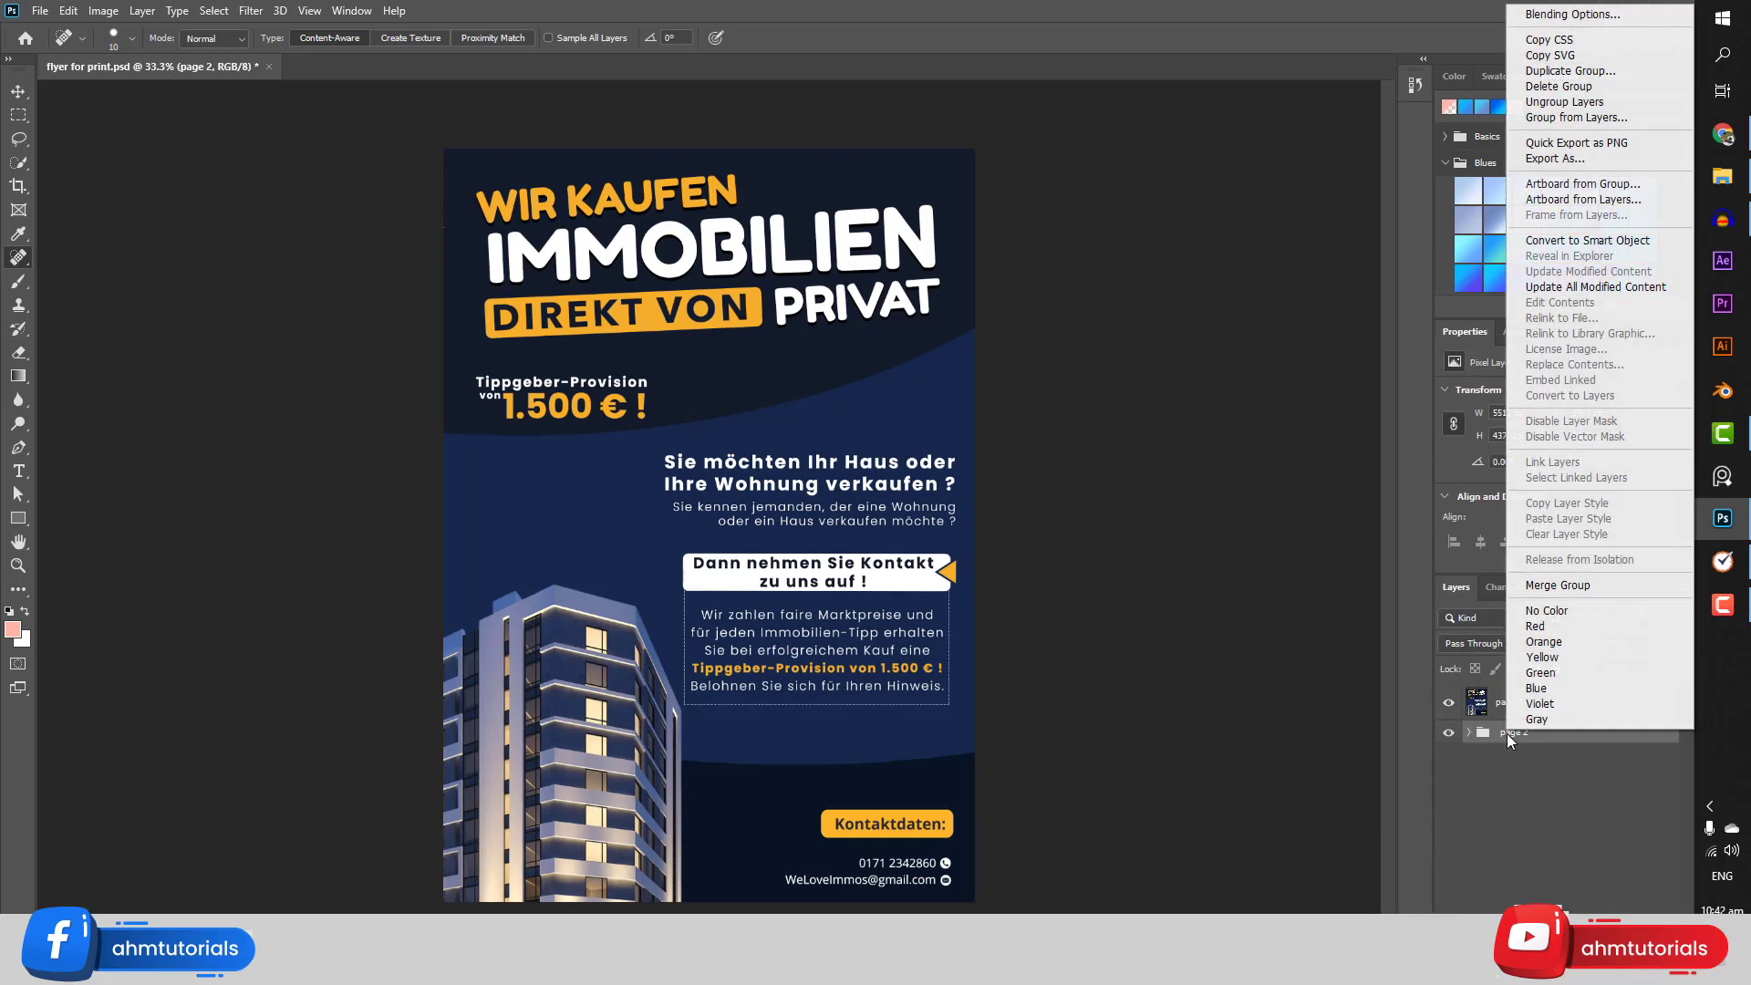
{"action": "left_click", "coordinate": [1557, 585]}
{"action": "left_click", "coordinate": [1505, 788]}
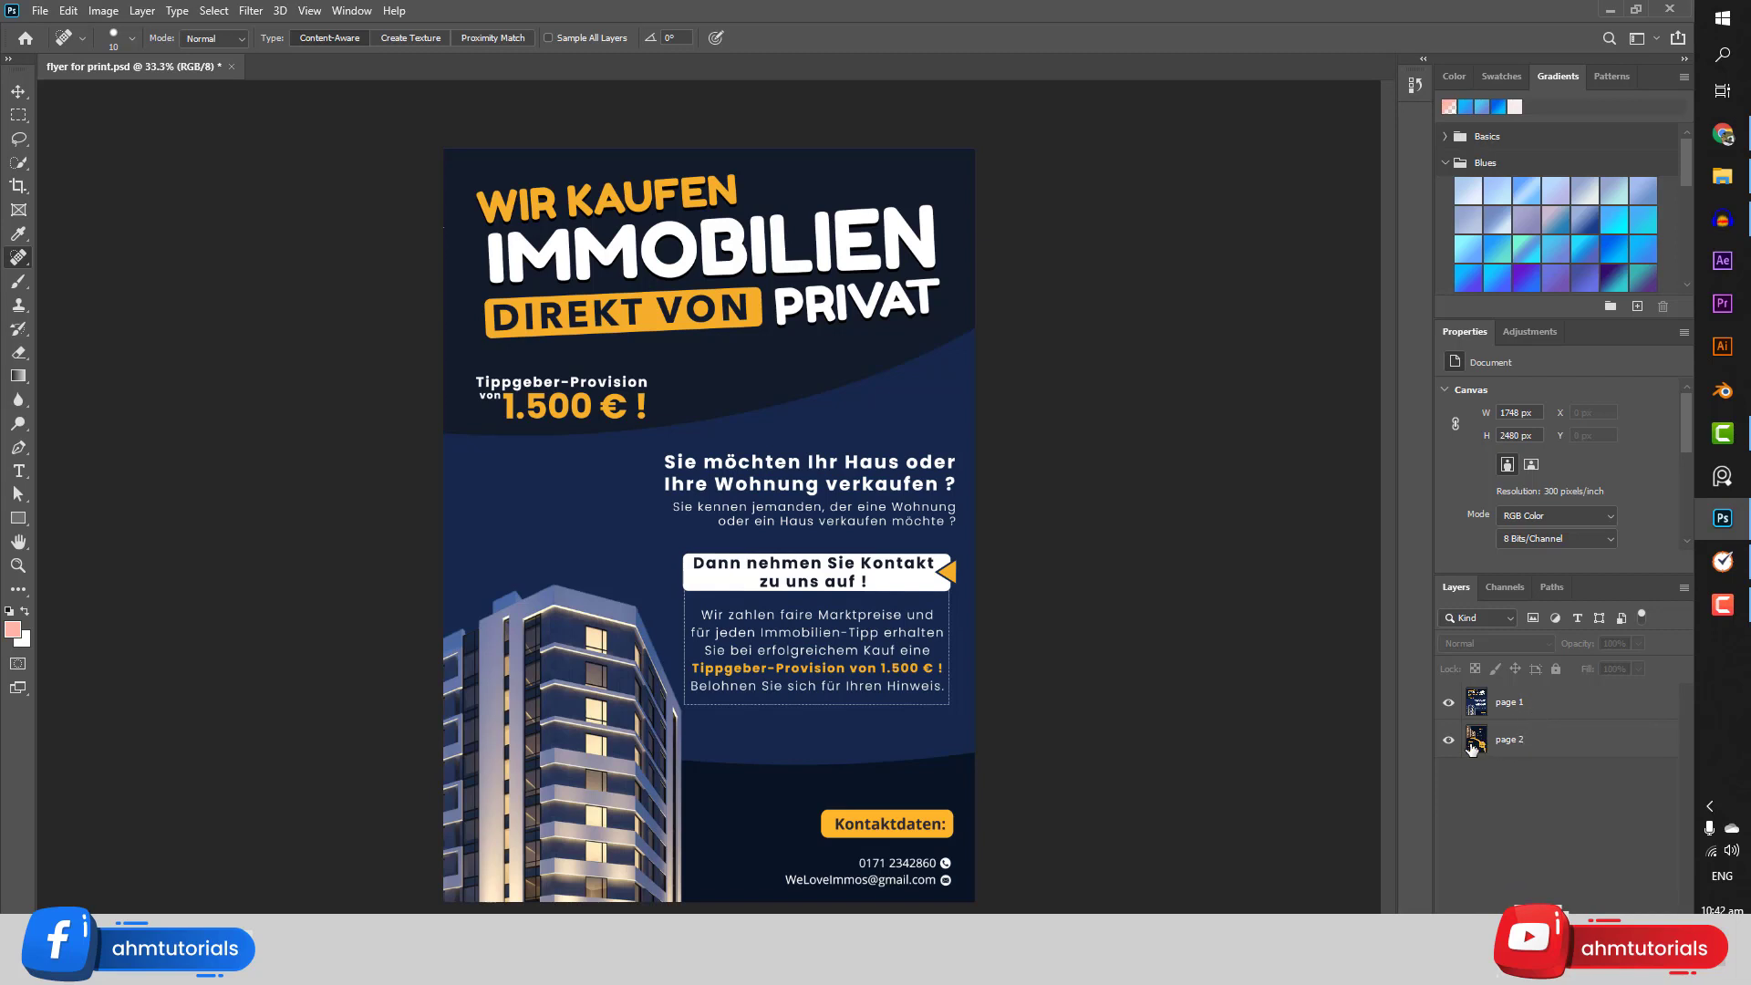
Start exporting the layers to files, with a new folder named "print" on the Desktop as the destination
{"action": "left_click", "coordinate": [42, 11]}
{"action": "mouse_move", "coordinate": [246, 279]}
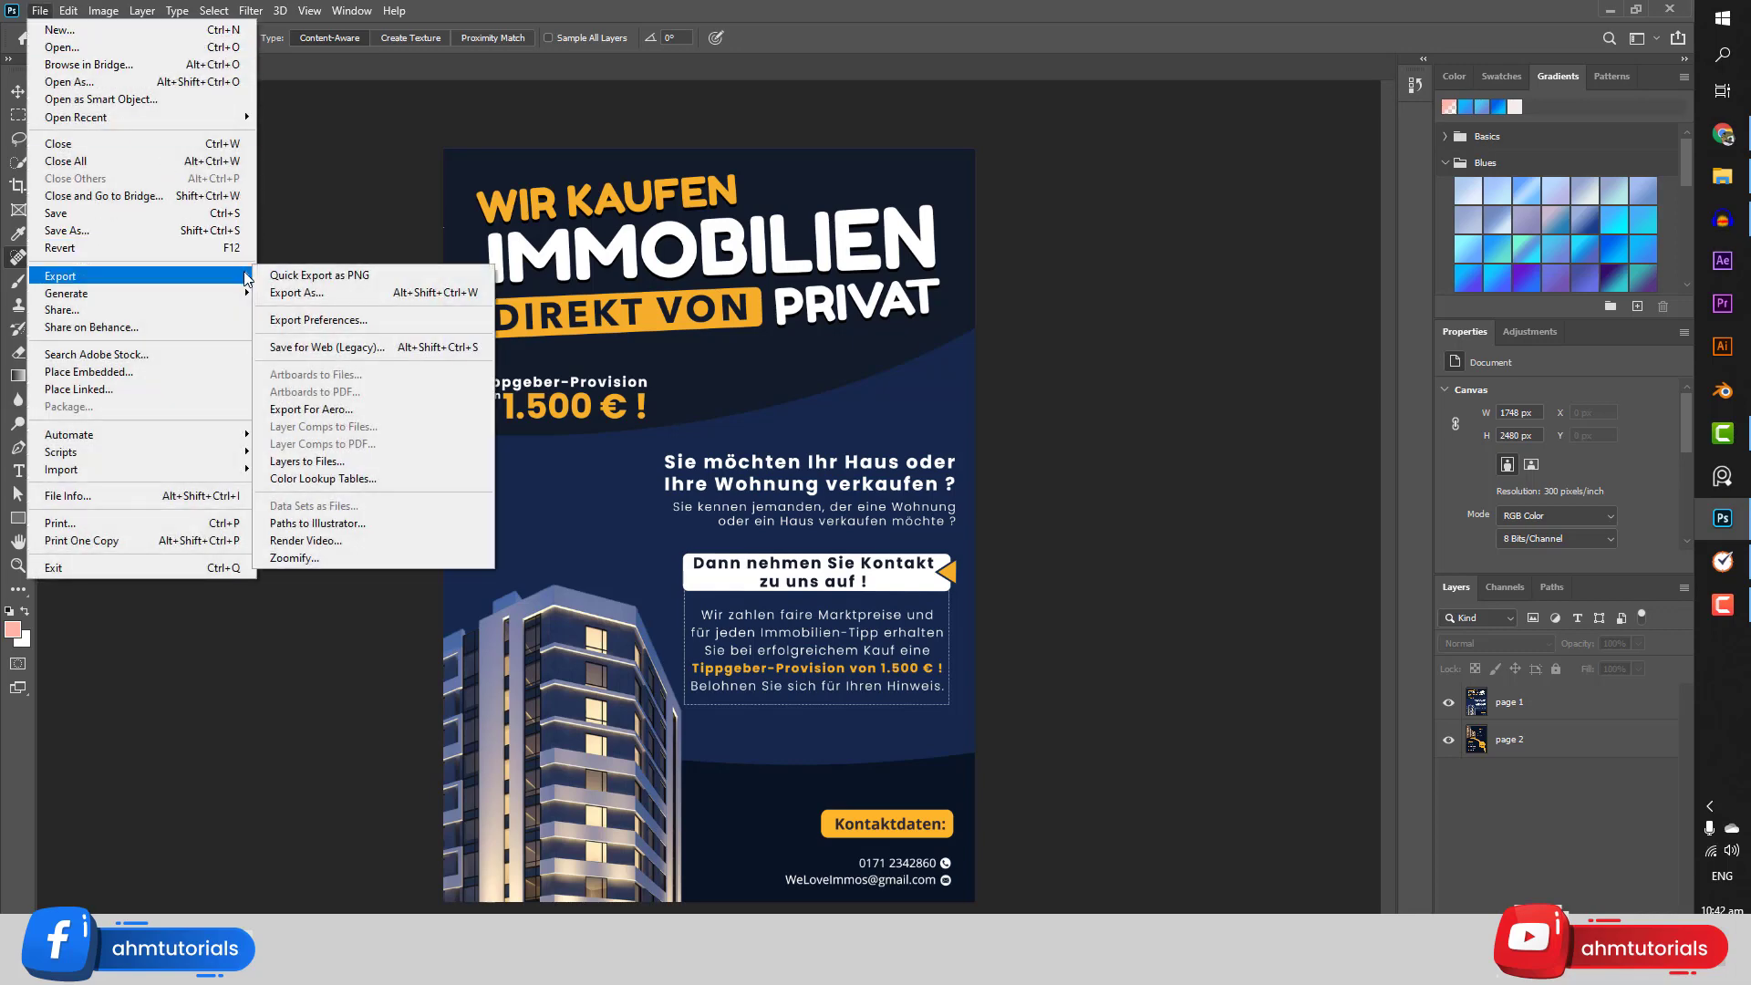
{"action": "left_click", "coordinate": [382, 461]}
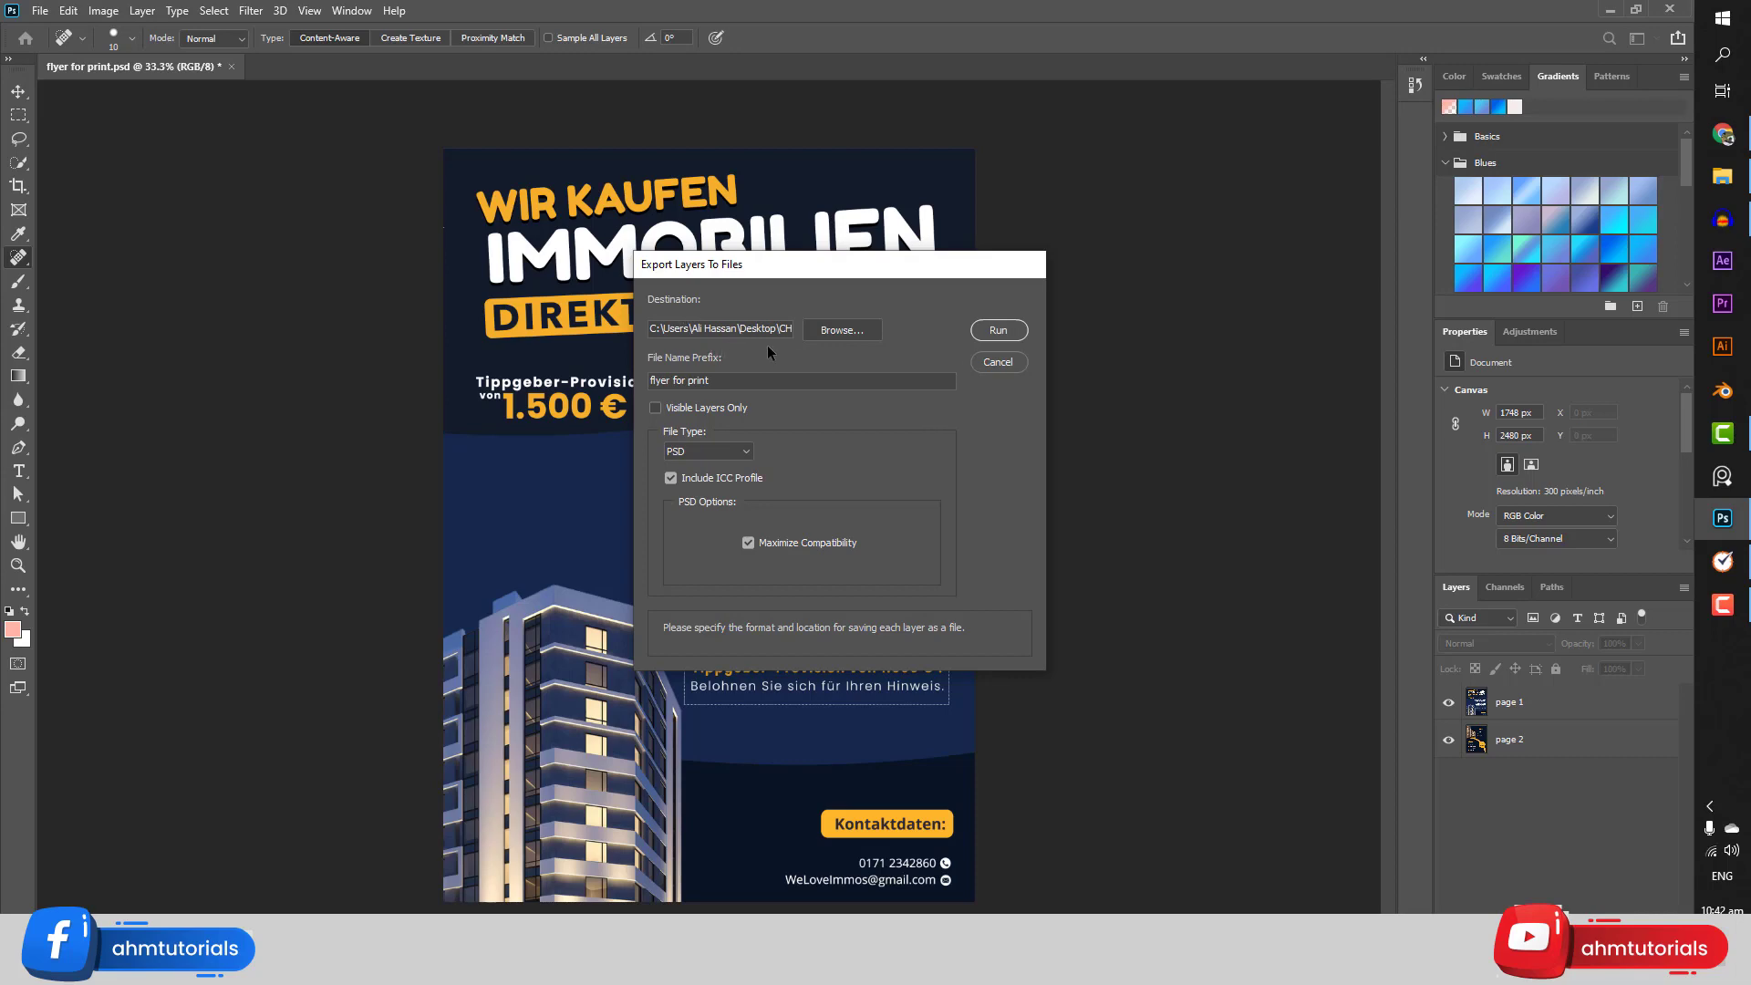
{"action": "left_click", "coordinate": [839, 330]}
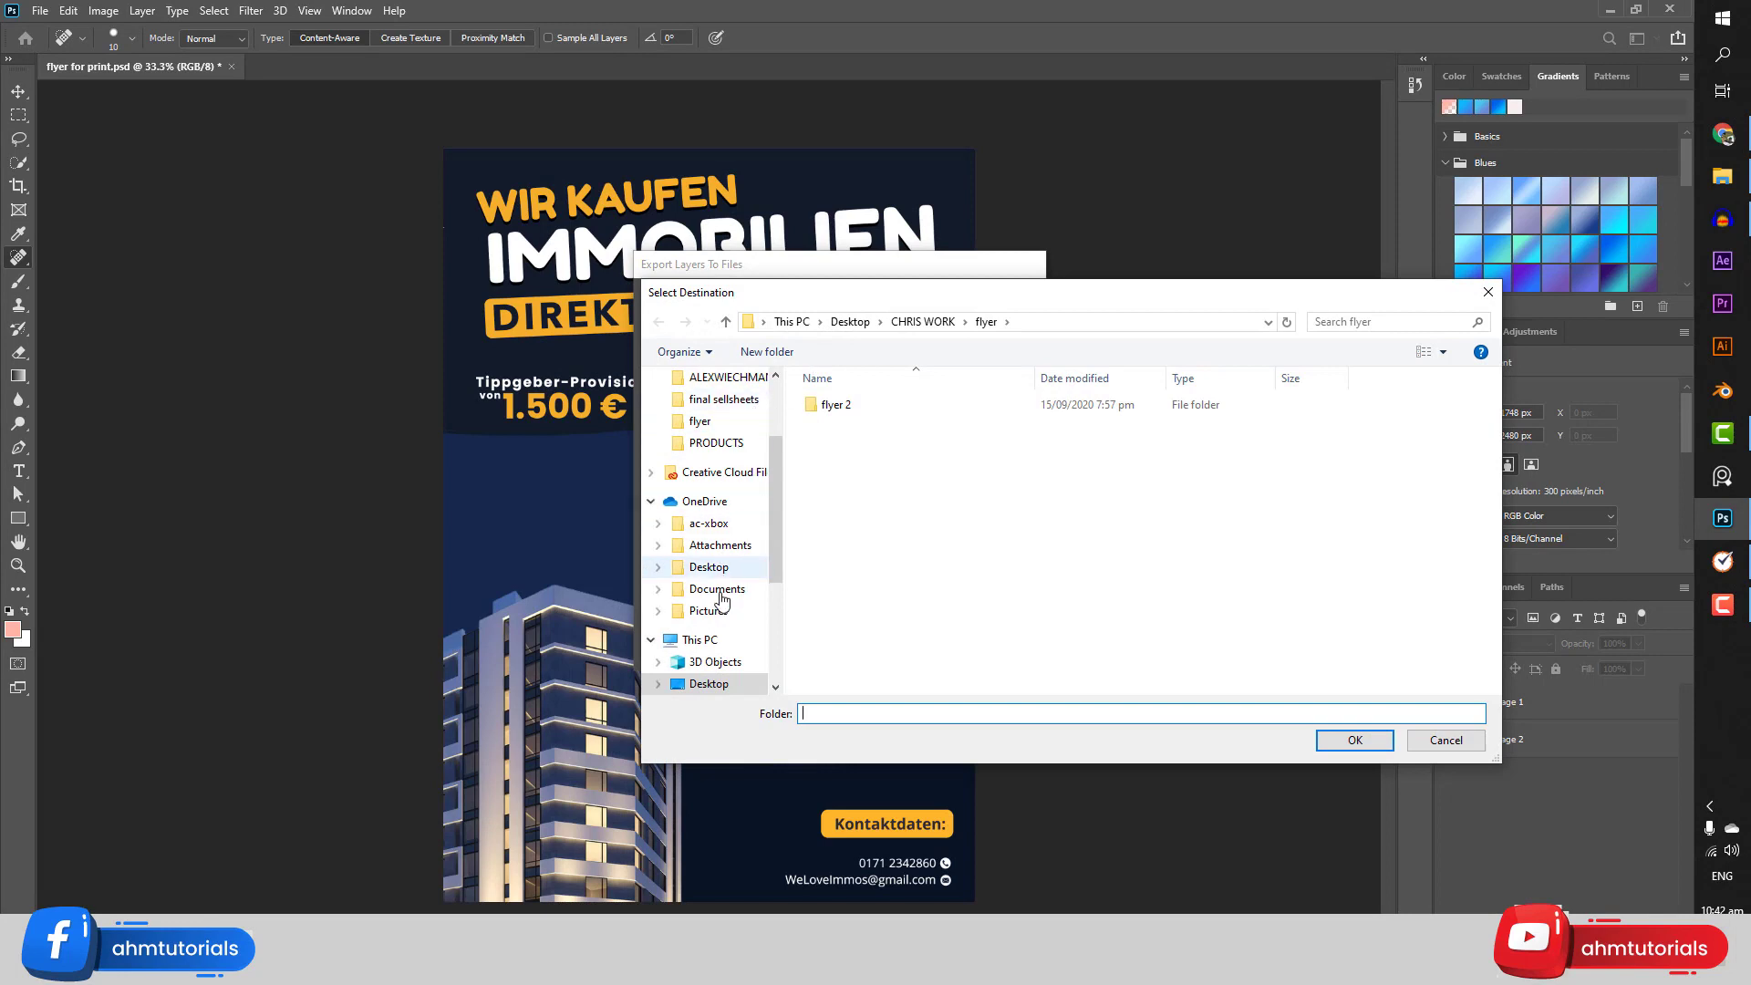
{"action": "left_click", "coordinate": [714, 685]}
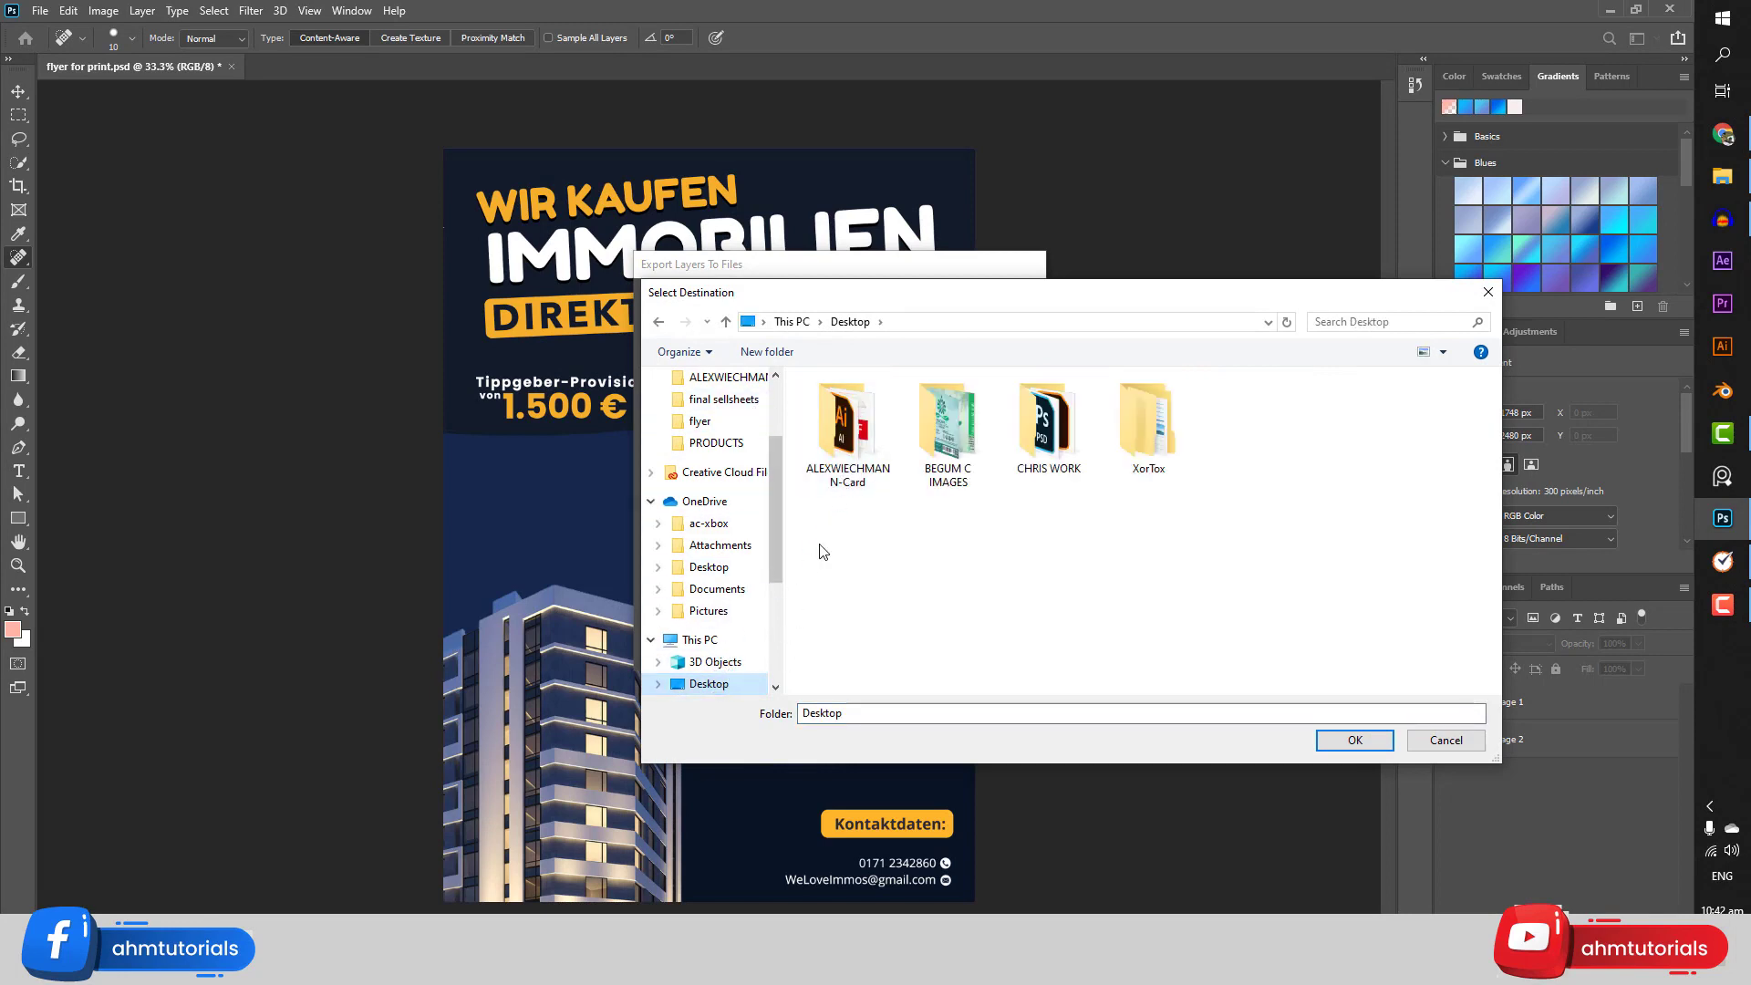
{"action": "left_click", "coordinate": [761, 354]}
{"action": "type", "text": "p"}
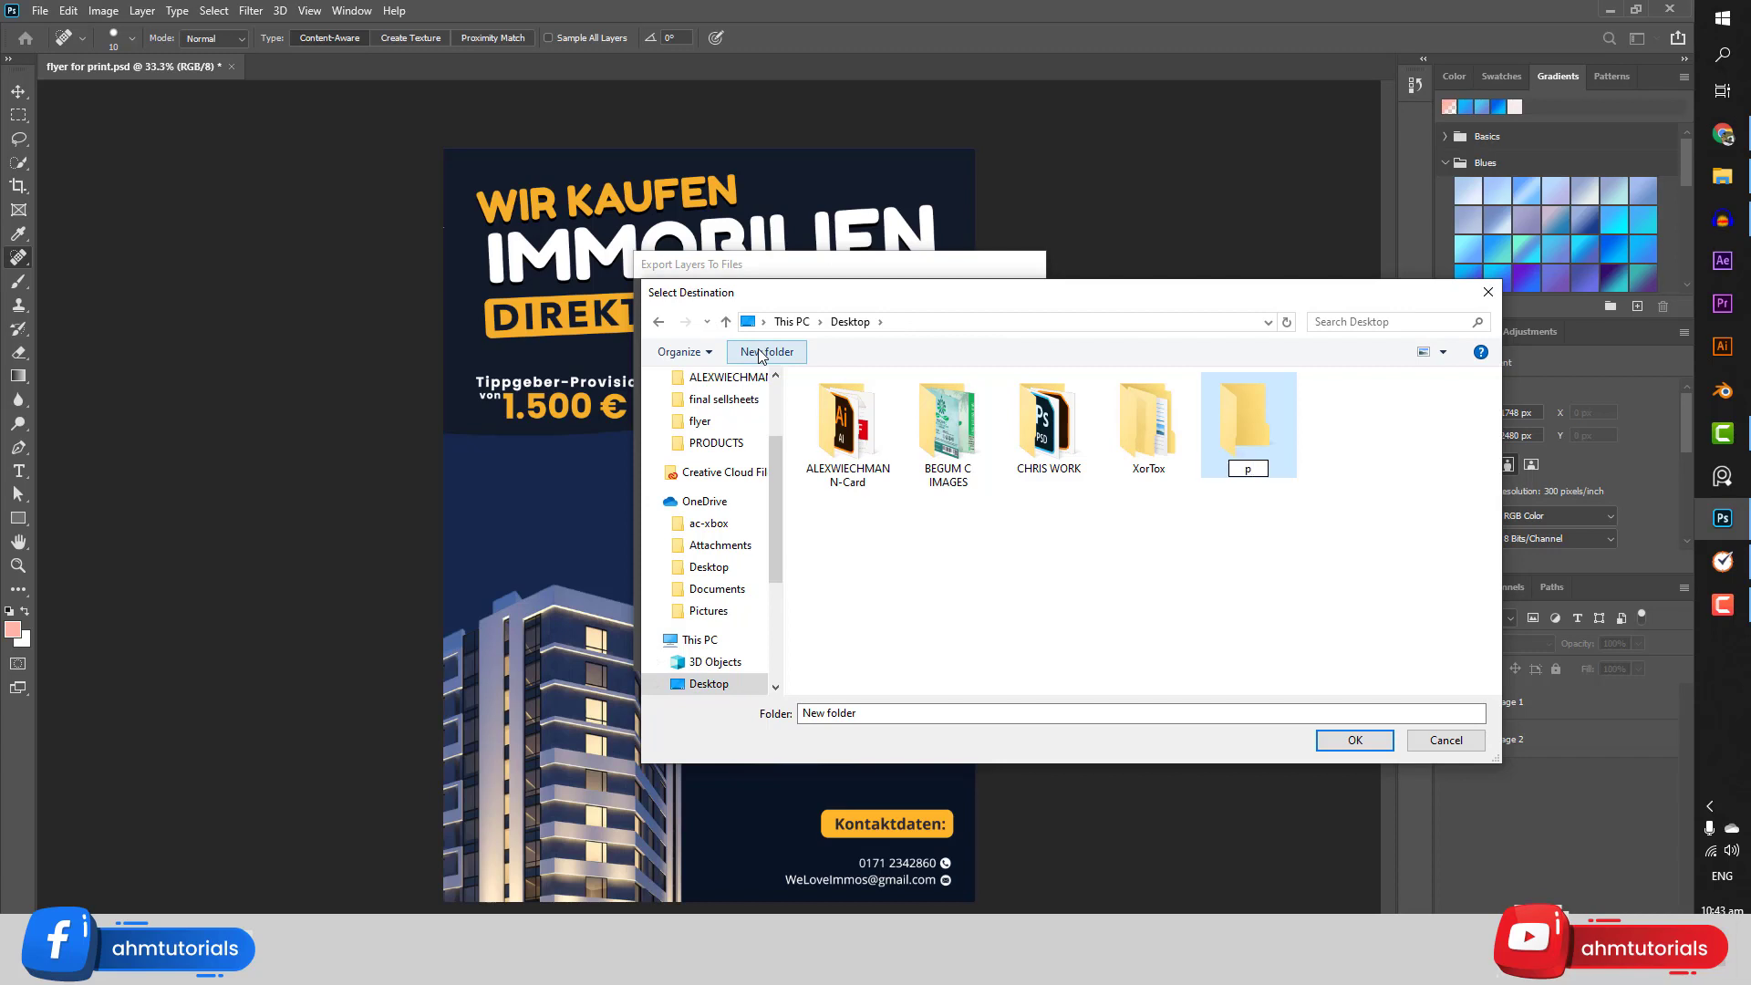
{"action": "type", "text": "rint"}
{"action": "left_click", "coordinate": [1357, 740]}
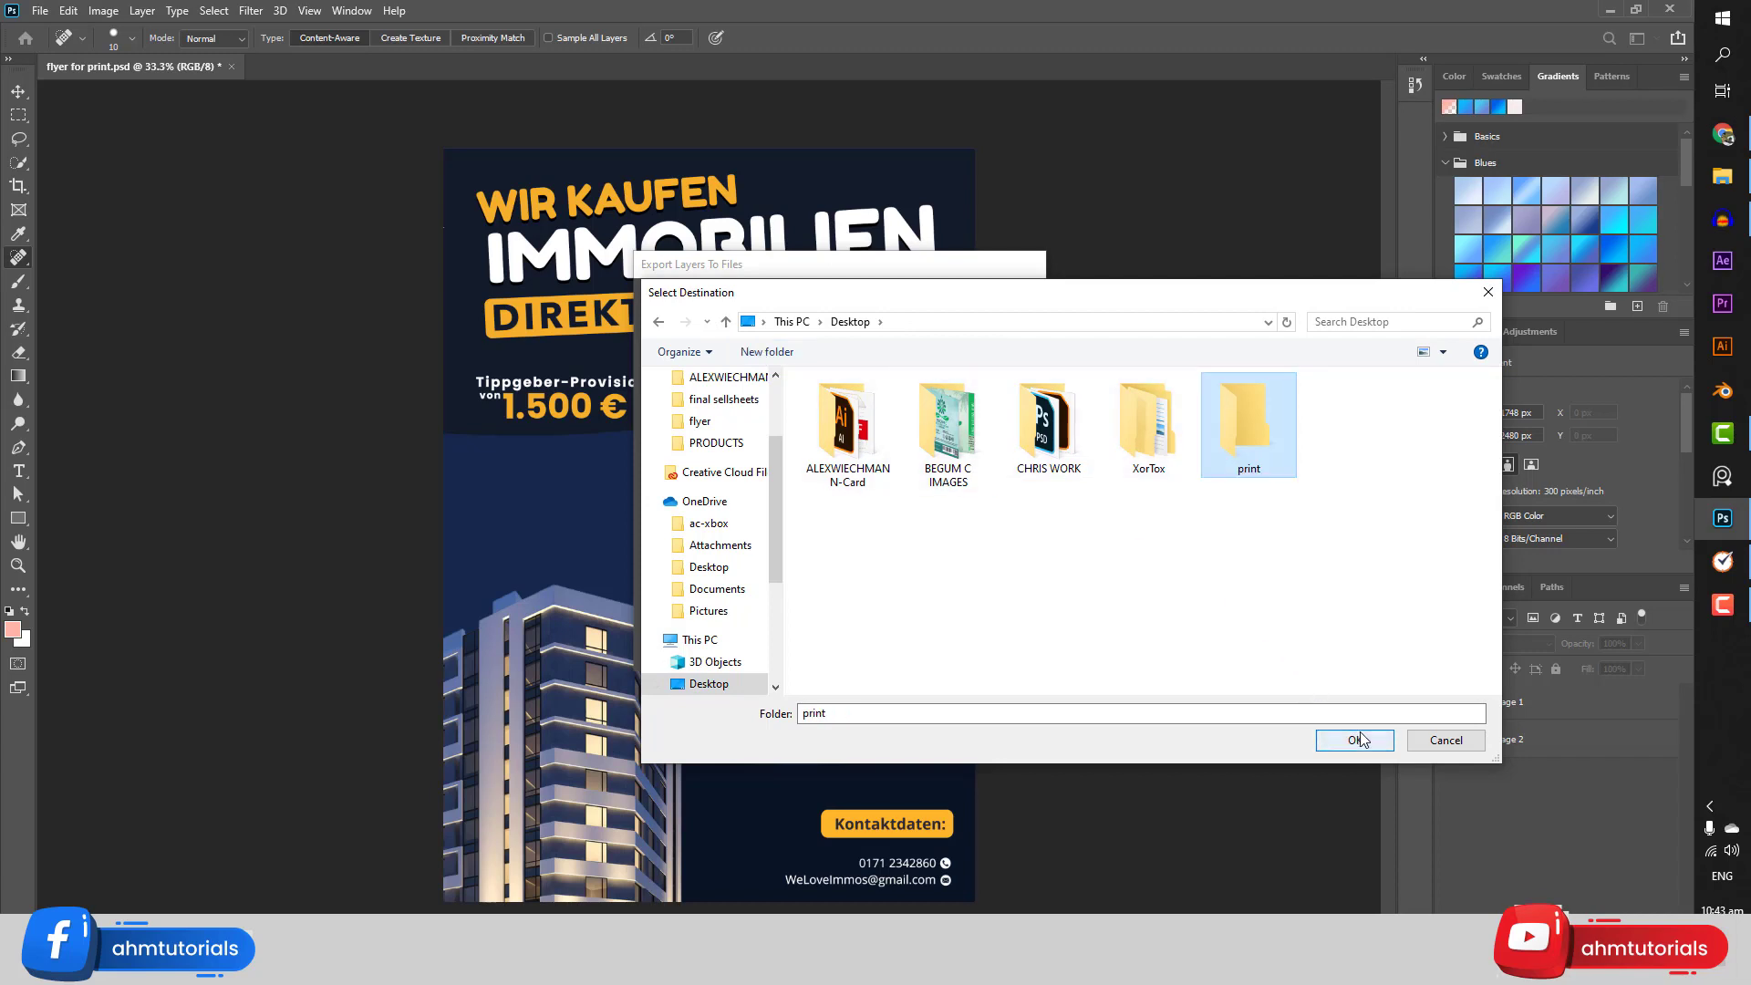
{"action": "left_click", "coordinate": [1356, 740]}
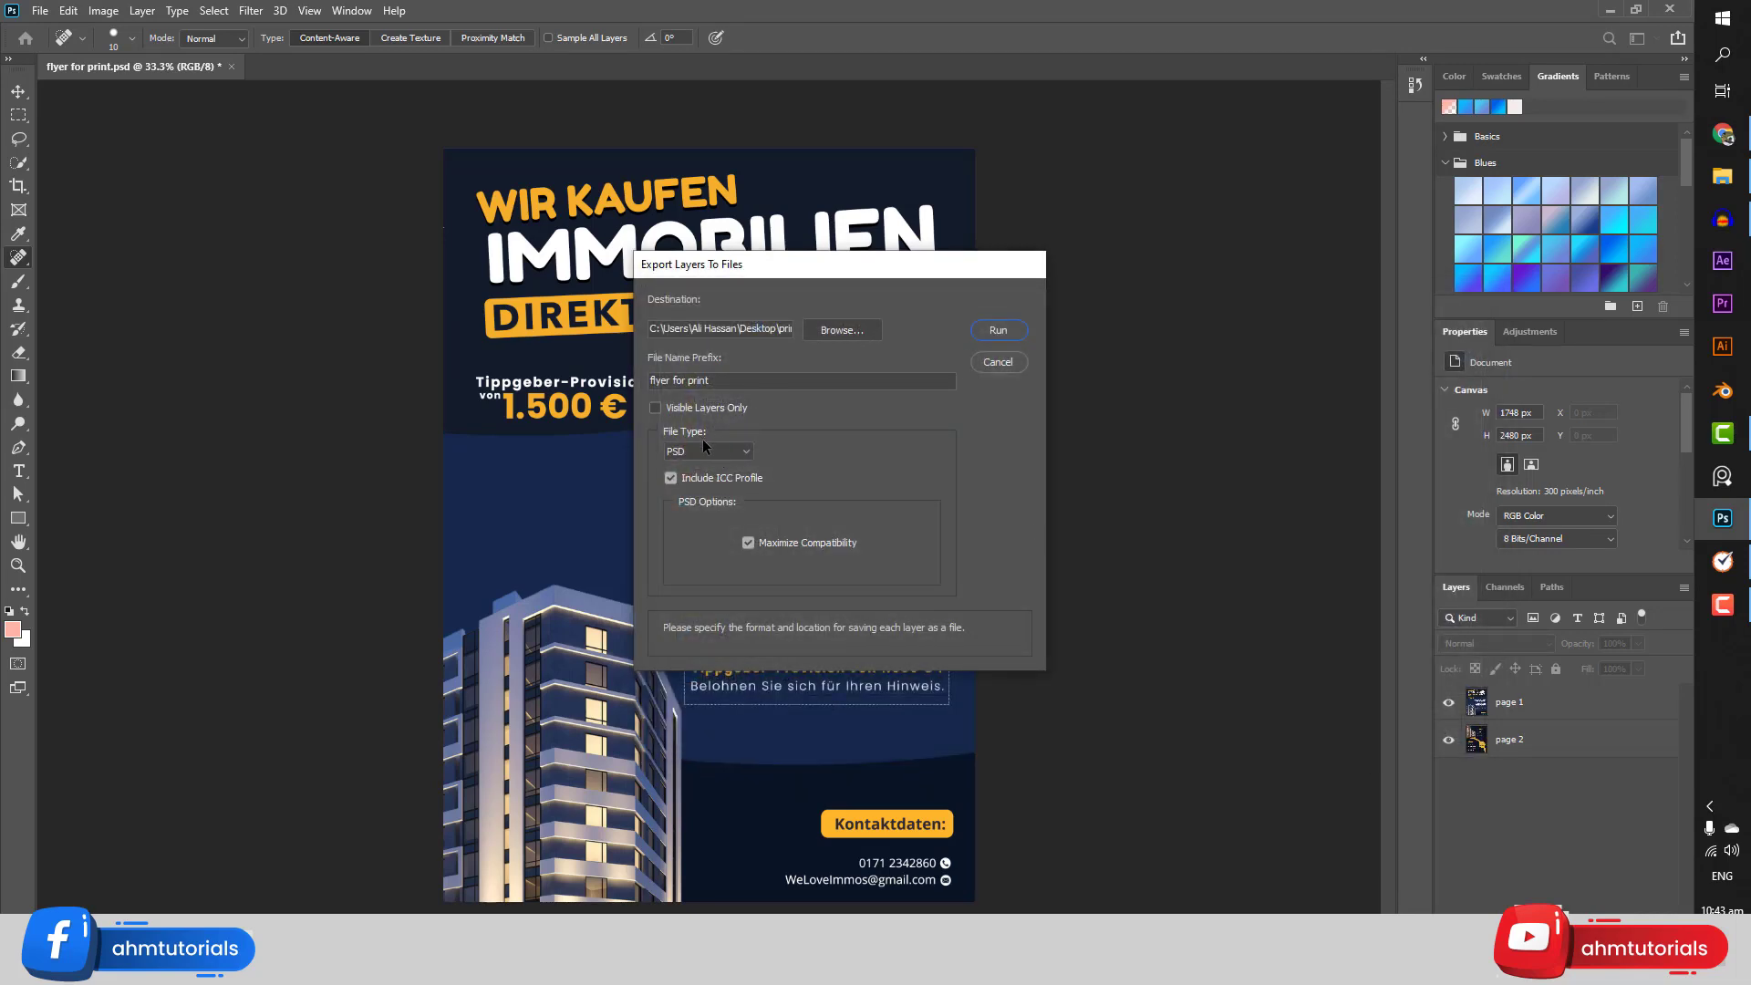
Set the export file type to JPEG and run the export of the layers
{"action": "left_click", "coordinate": [735, 451]}
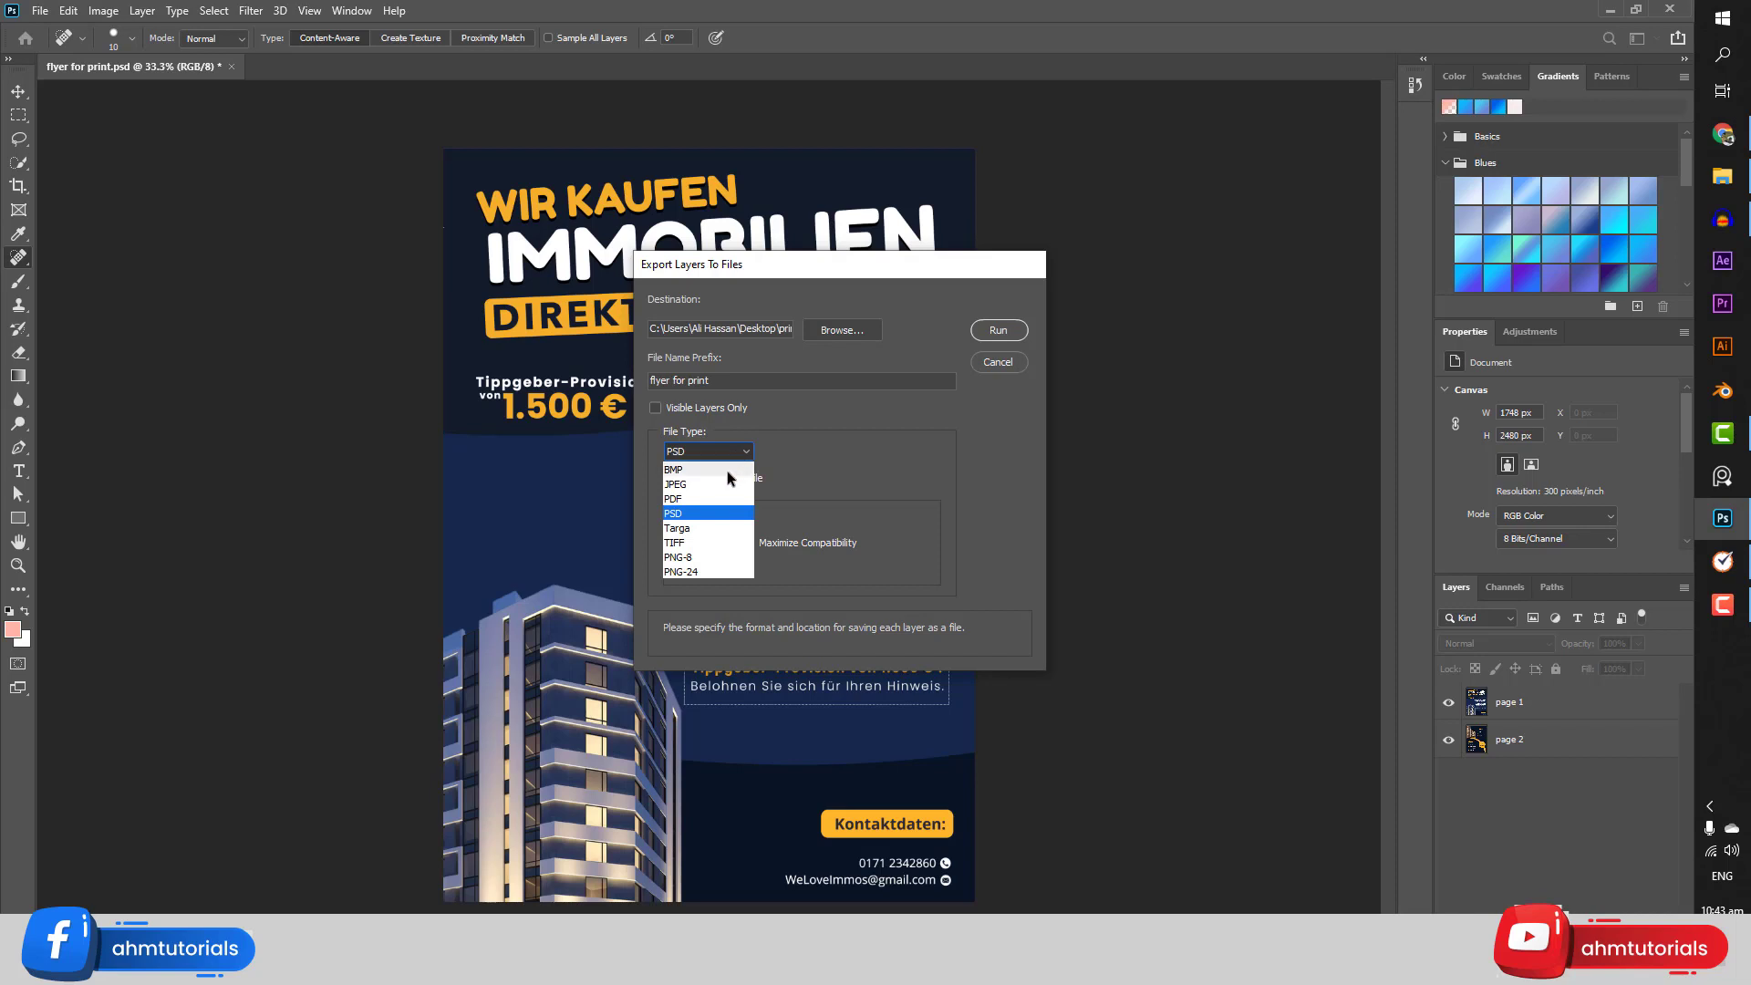
{"action": "left_click", "coordinate": [698, 484]}
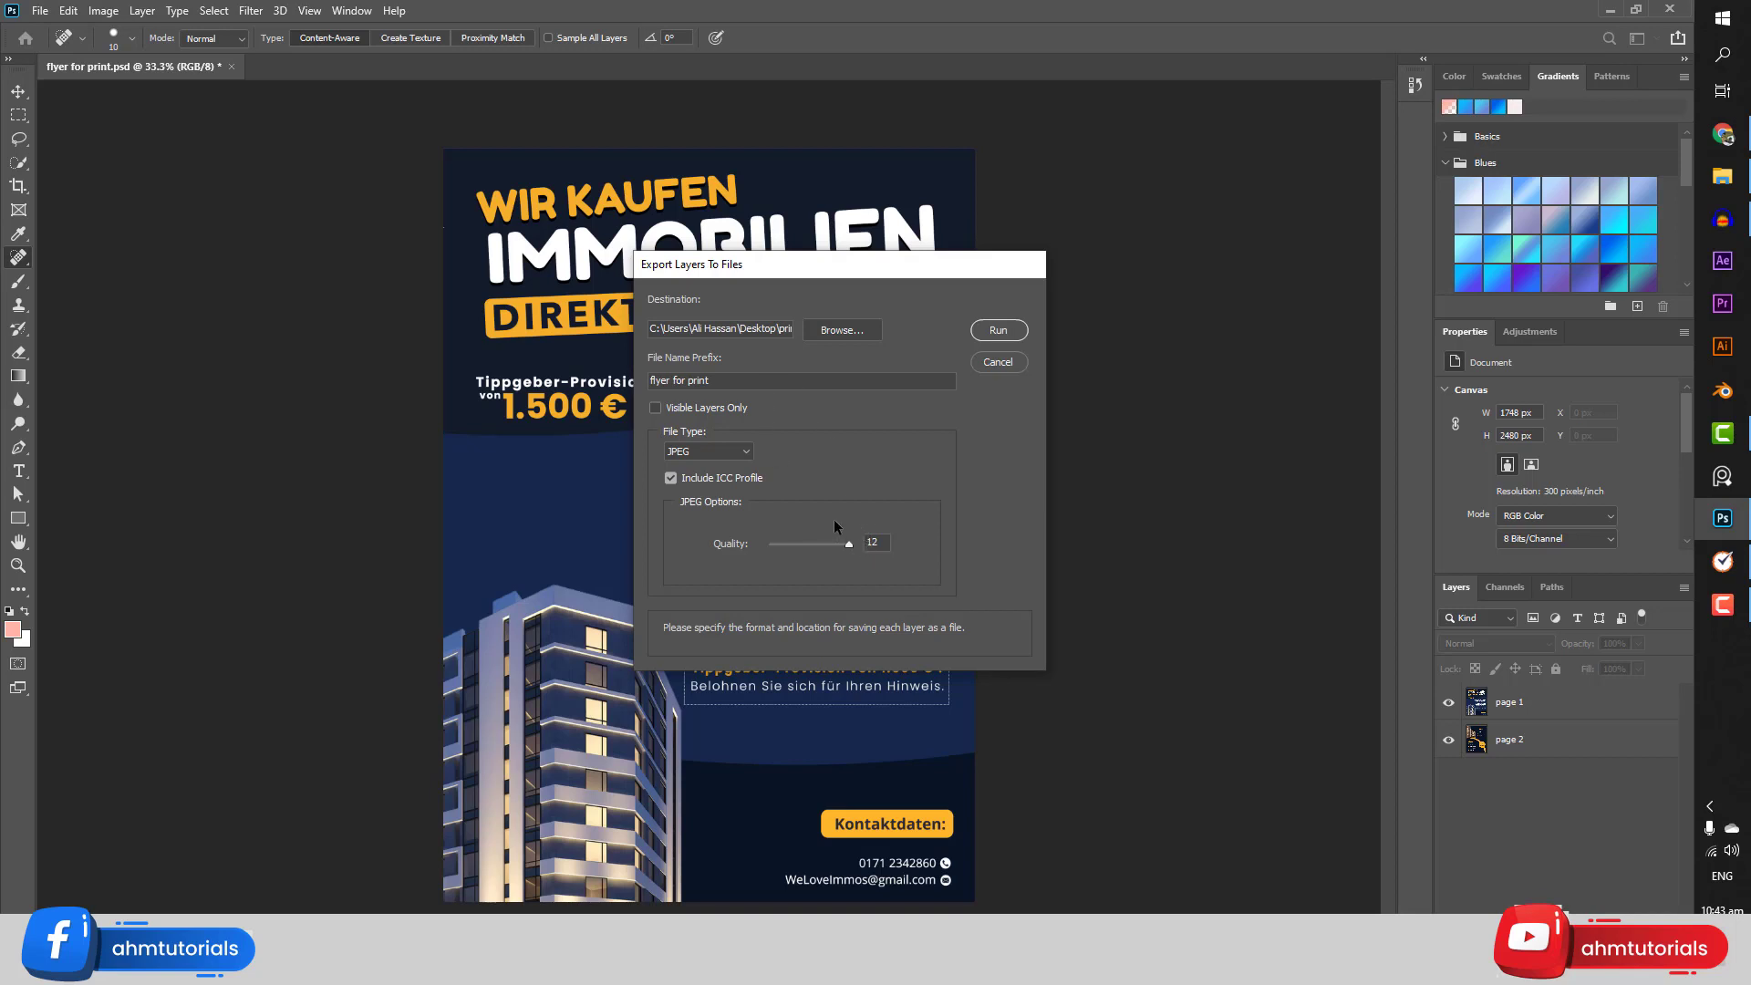
{"action": "left_click", "coordinate": [997, 330]}
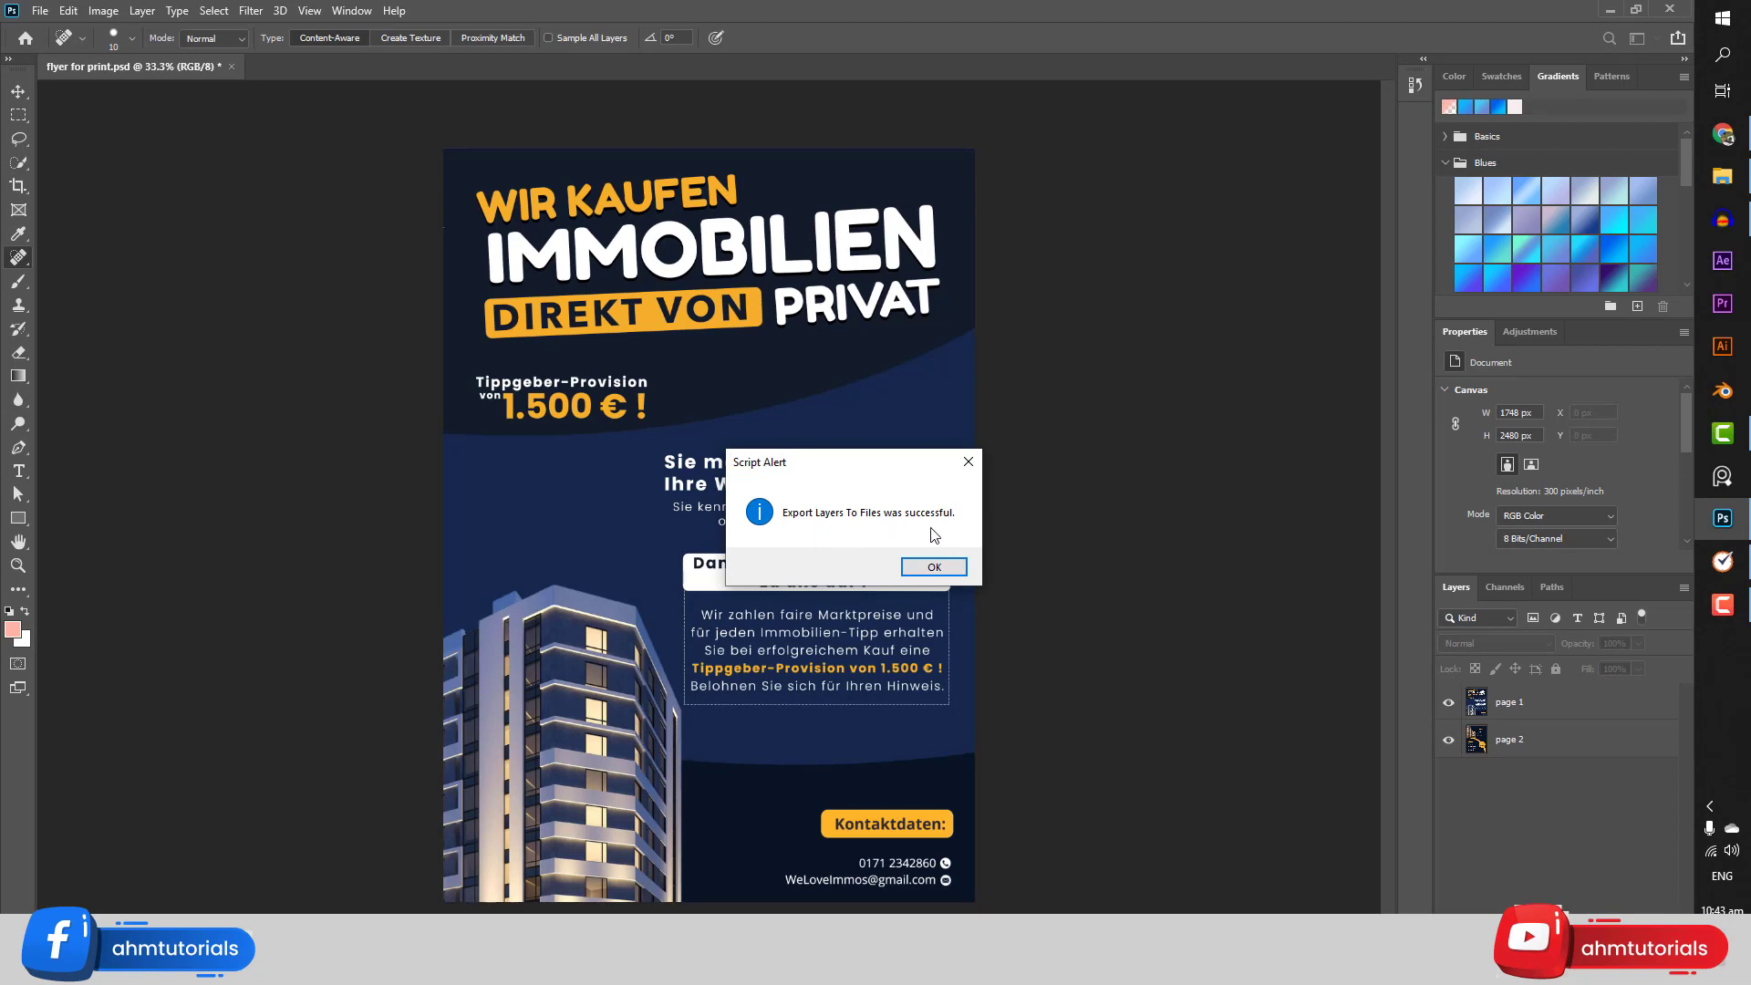
{"action": "left_click", "coordinate": [935, 566]}
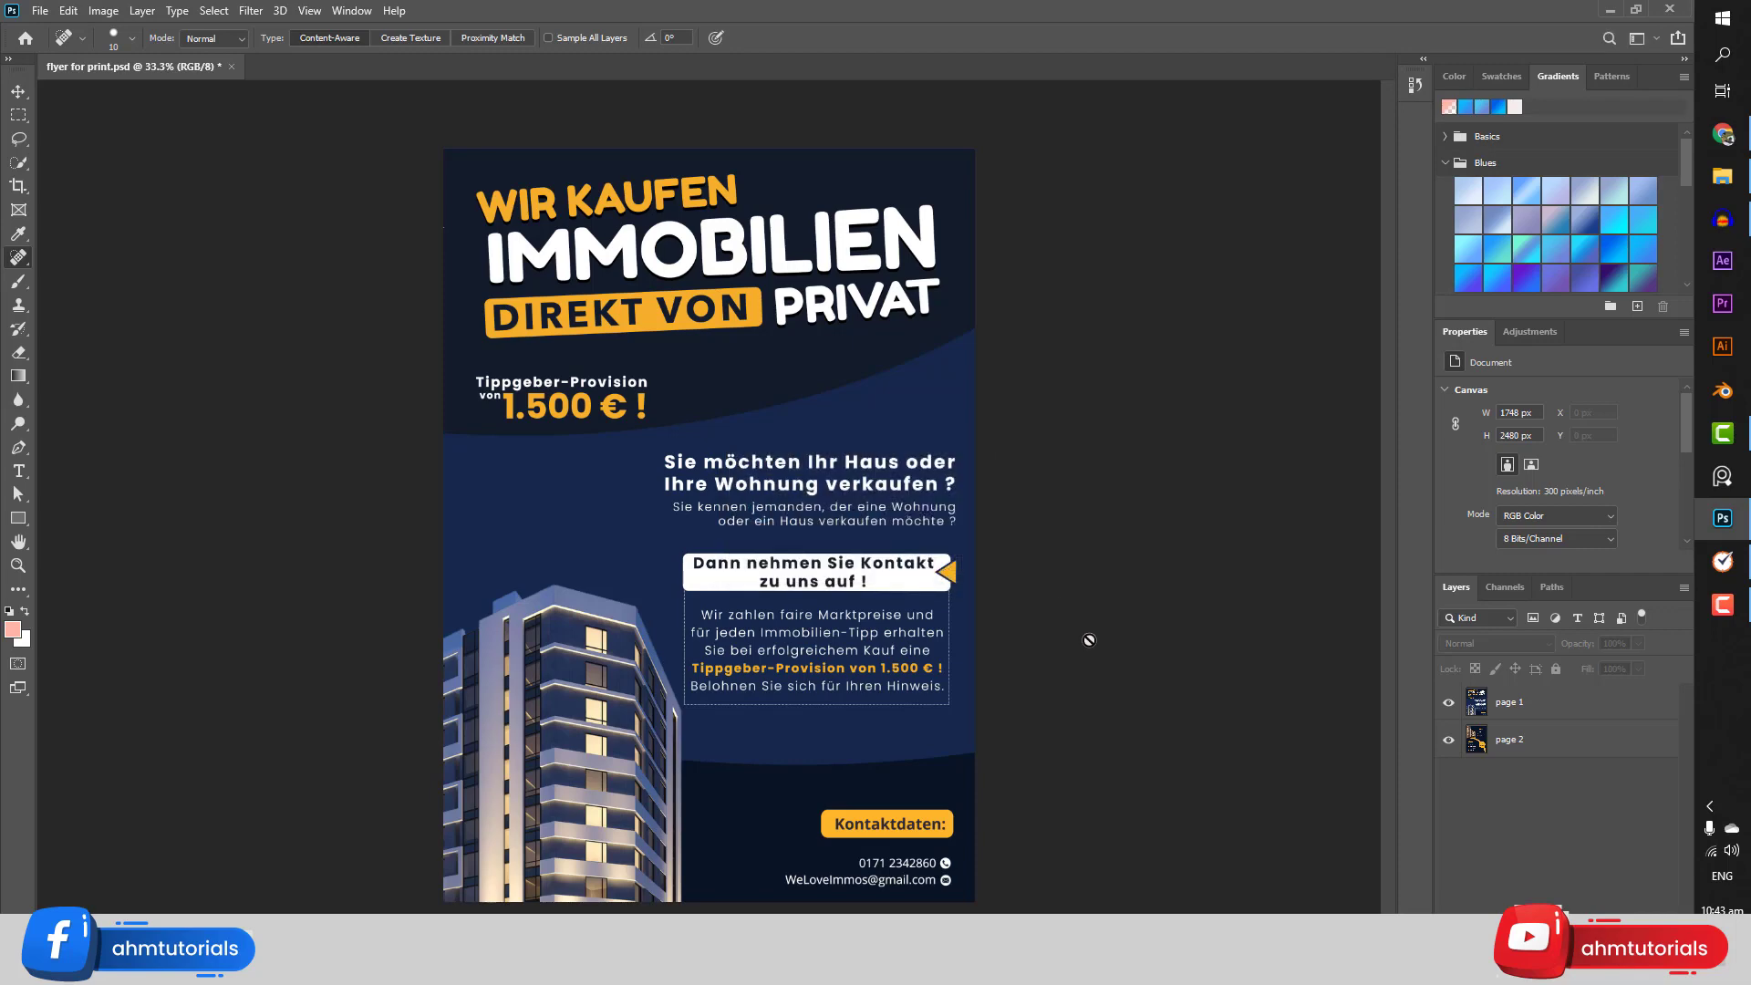
Open the print folder on the desktop, examine the exported flyer page images, and close the folder
{"action": "key", "text": "super+d"}
{"action": "left_click_drag", "start_coordinate": [41, 661], "coordinate": [1235, 224]}
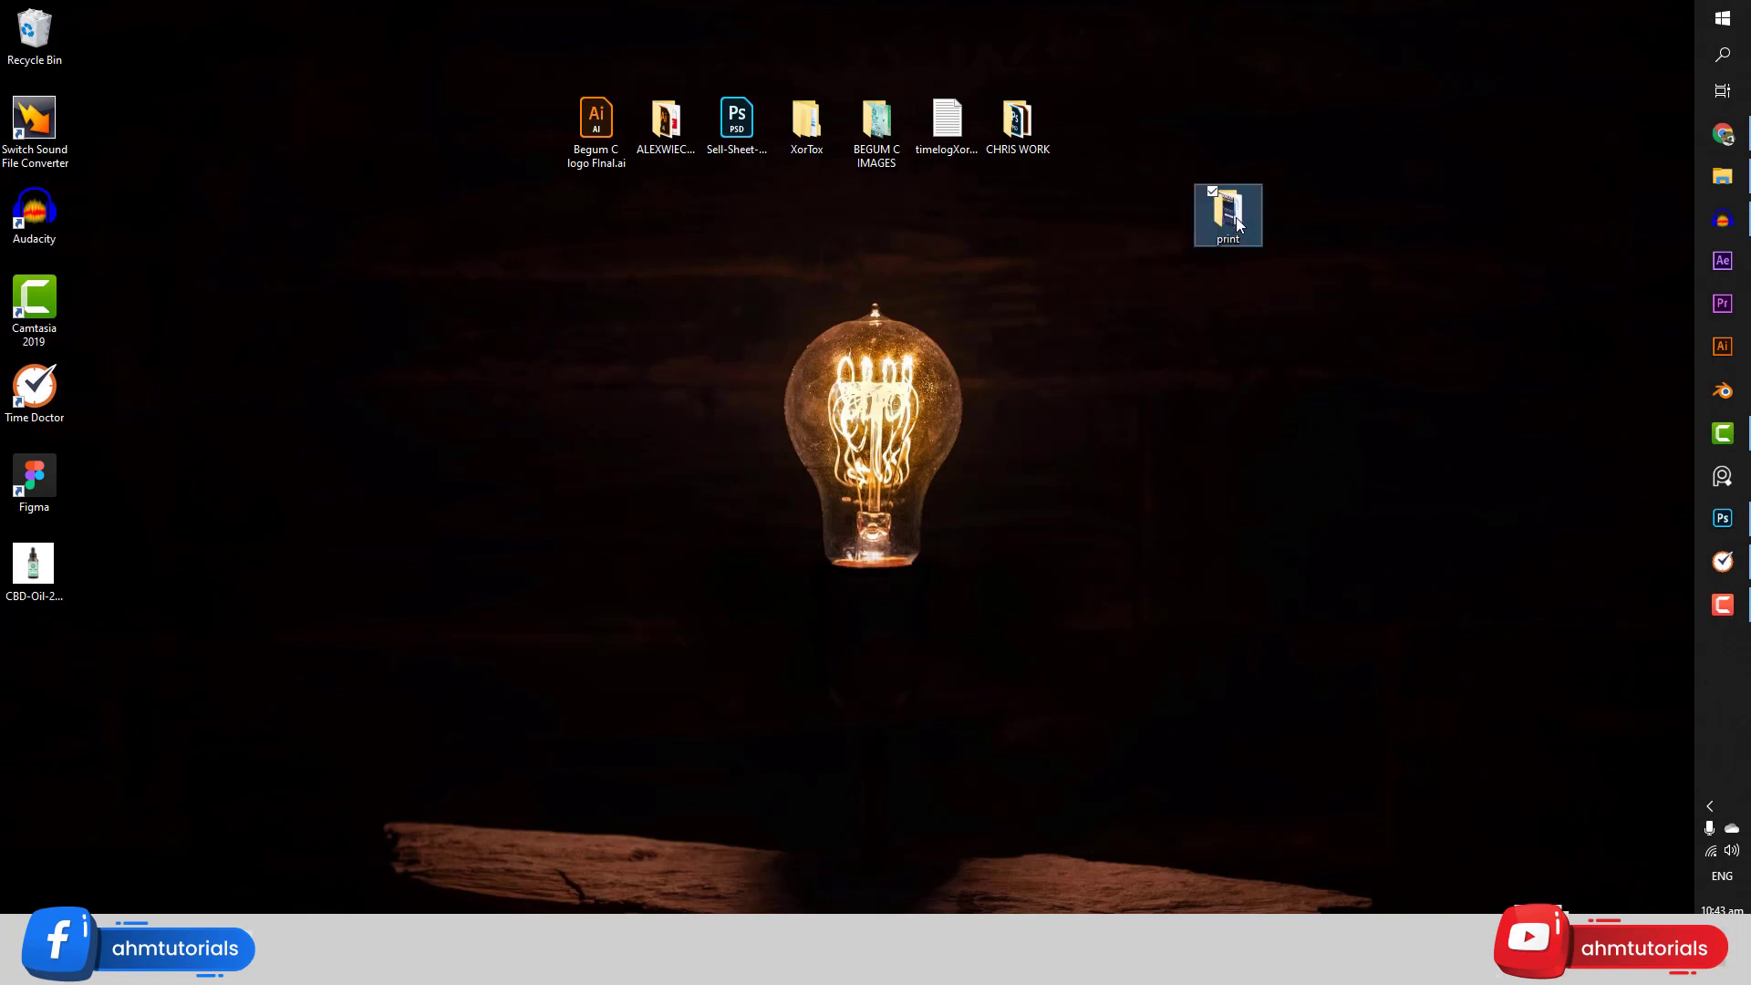
{"action": "double_click", "coordinate": [1234, 217]}
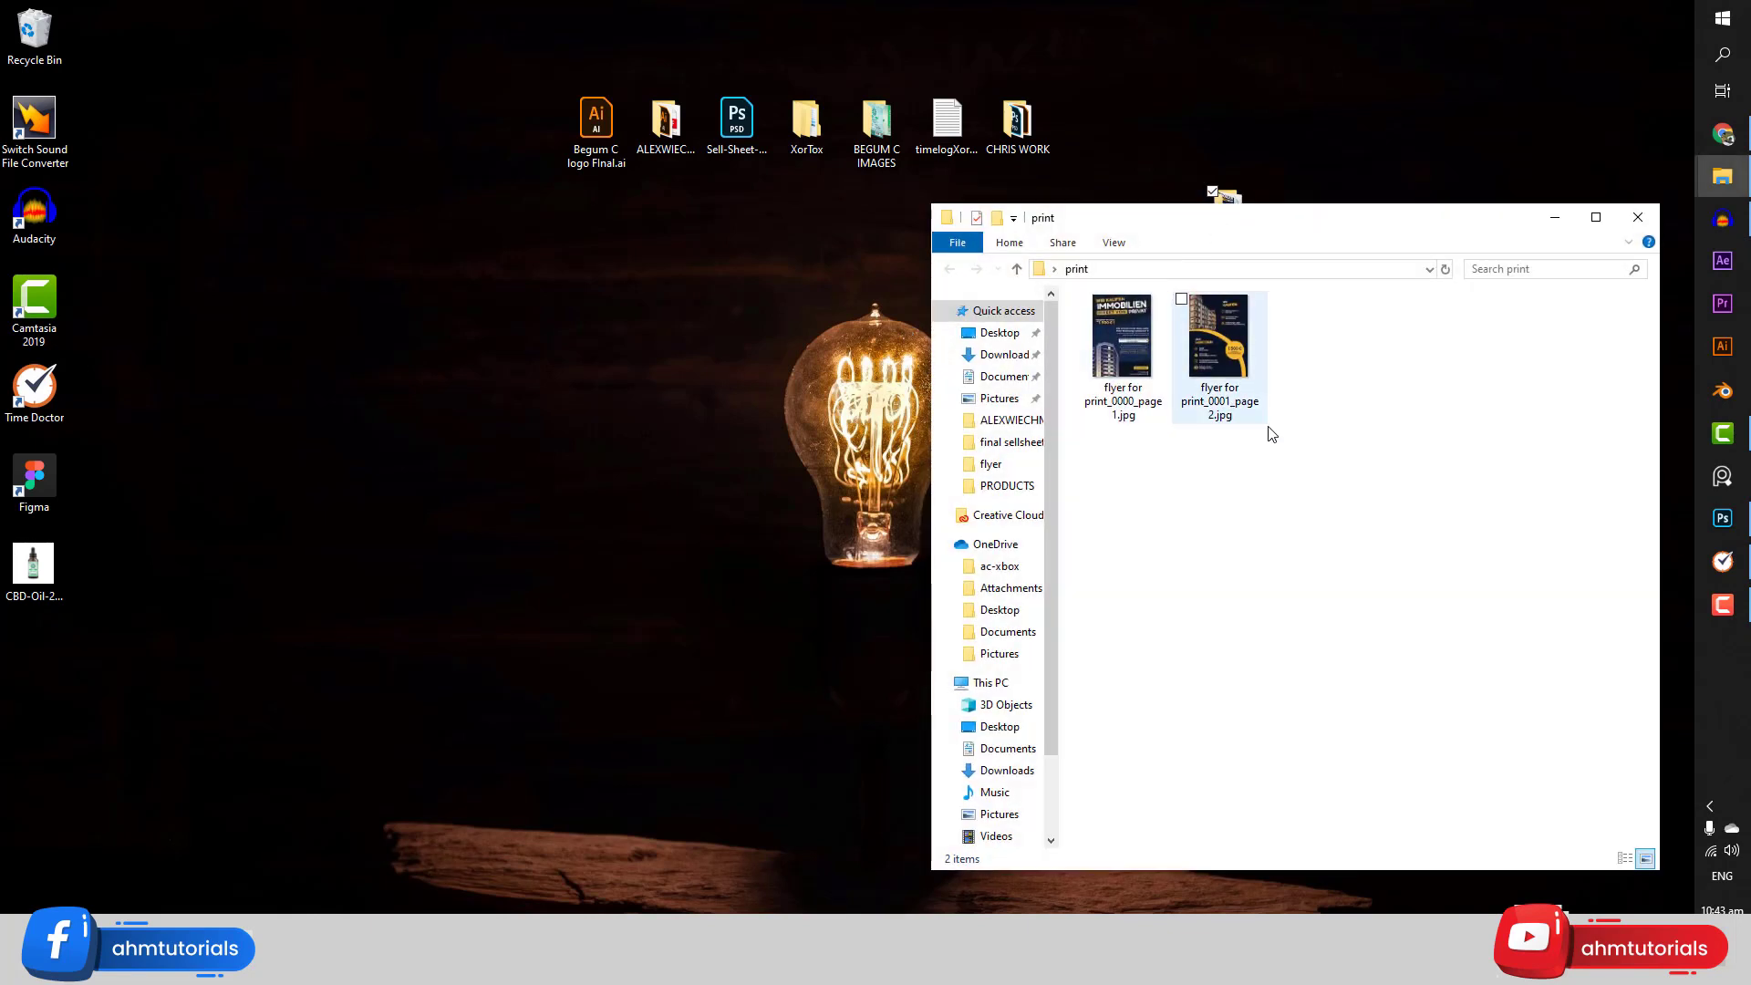
{"action": "left_click", "coordinate": [1222, 355]}
{"action": "left_click", "coordinate": [1252, 474]}
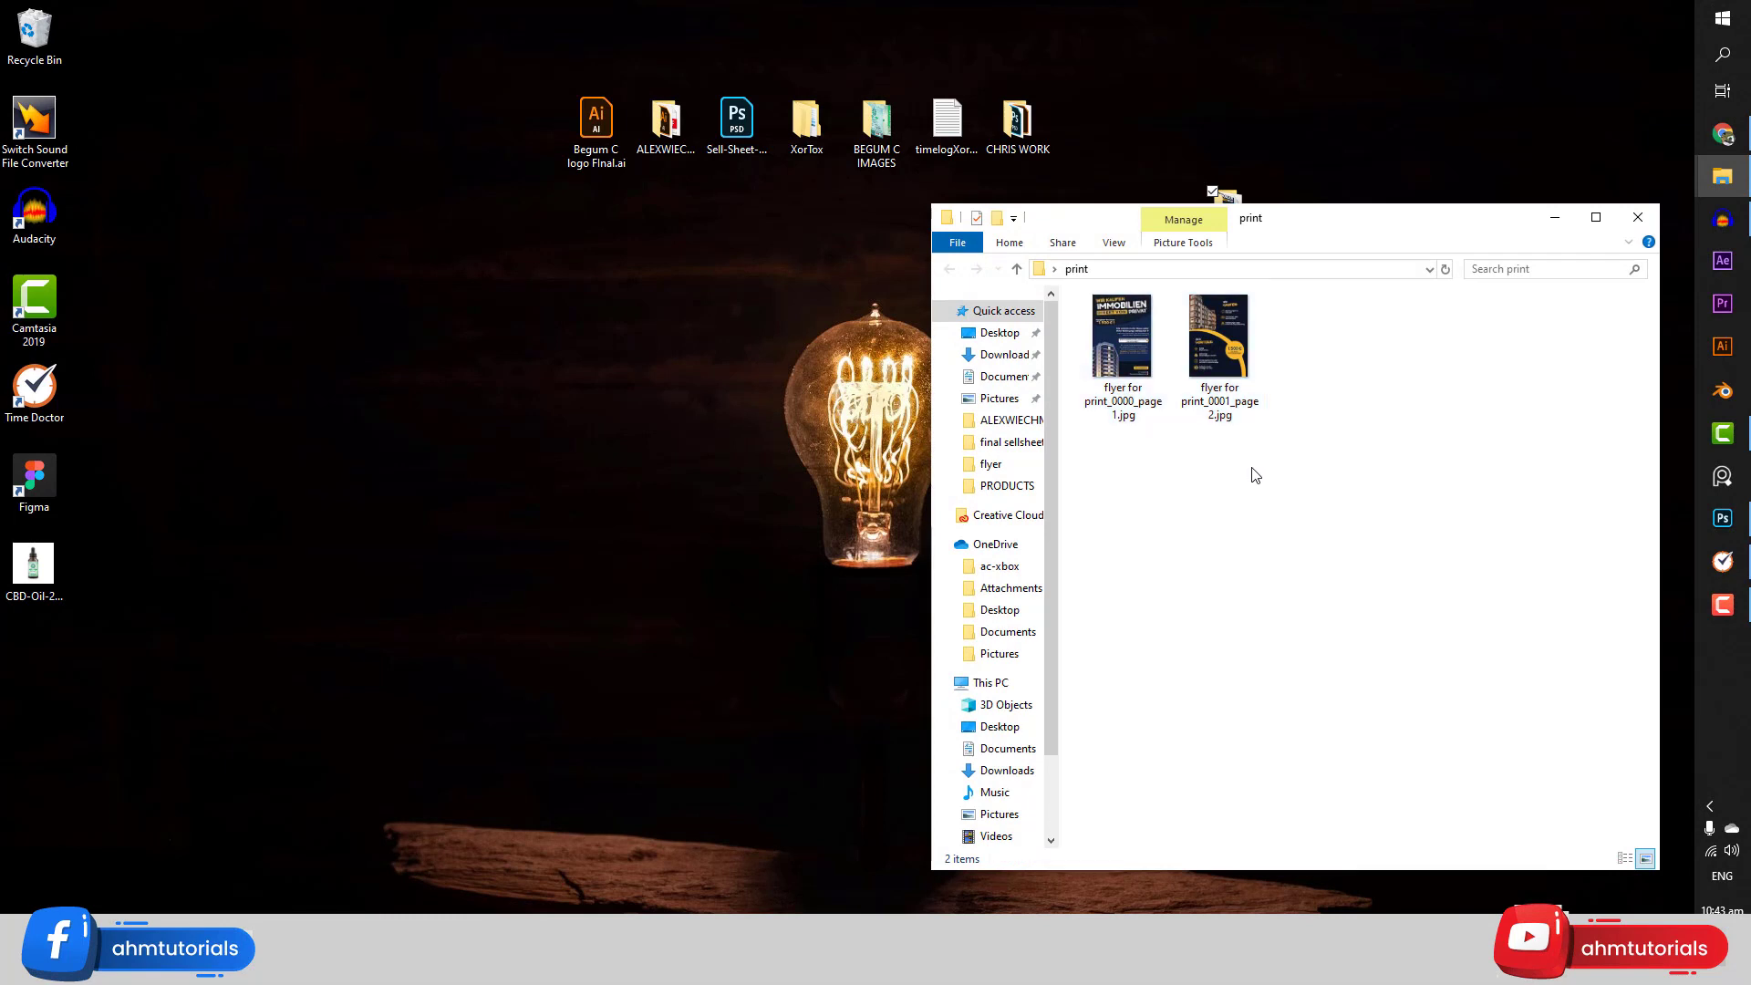
{"action": "left_click_drag", "start_coordinate": [1254, 474], "coordinate": [1077, 293]}
{"action": "left_click", "coordinate": [1135, 422]}
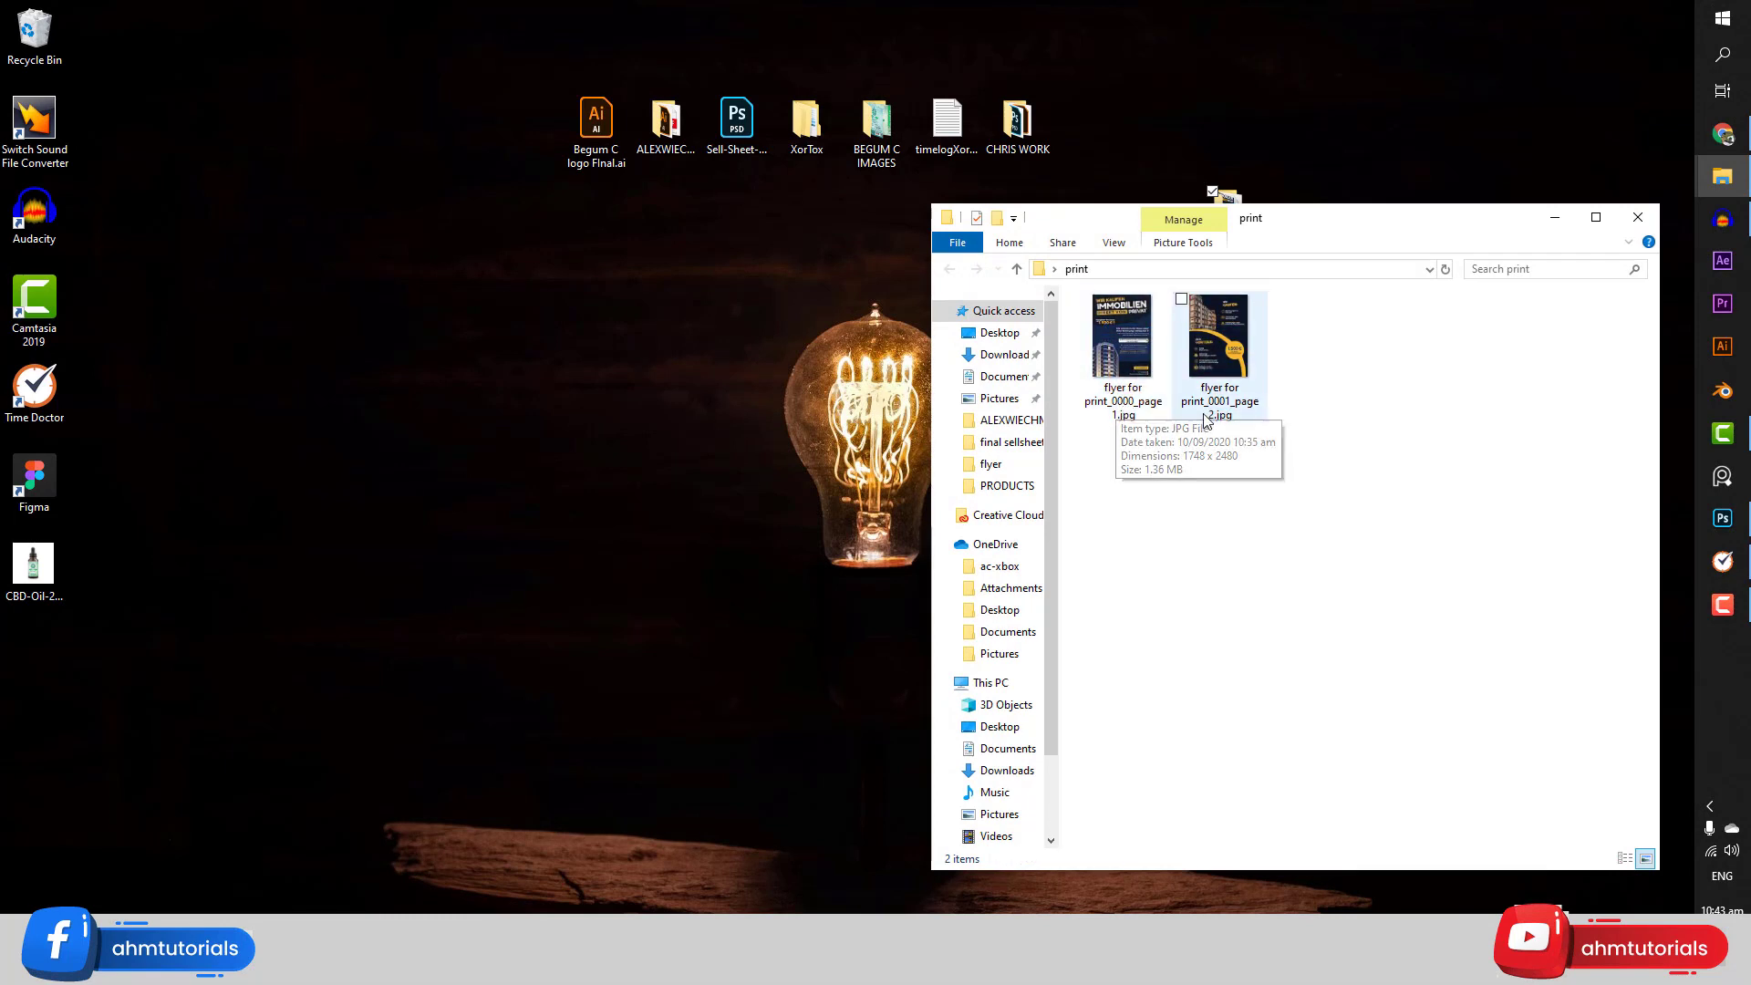
{"action": "left_click", "coordinate": [1637, 219]}
Switch to Photoshop and start a PDF Presentation with both exported flyer JPEGs from the Desktop "print" folder as source files
{"action": "left_click", "coordinate": [1718, 519]}
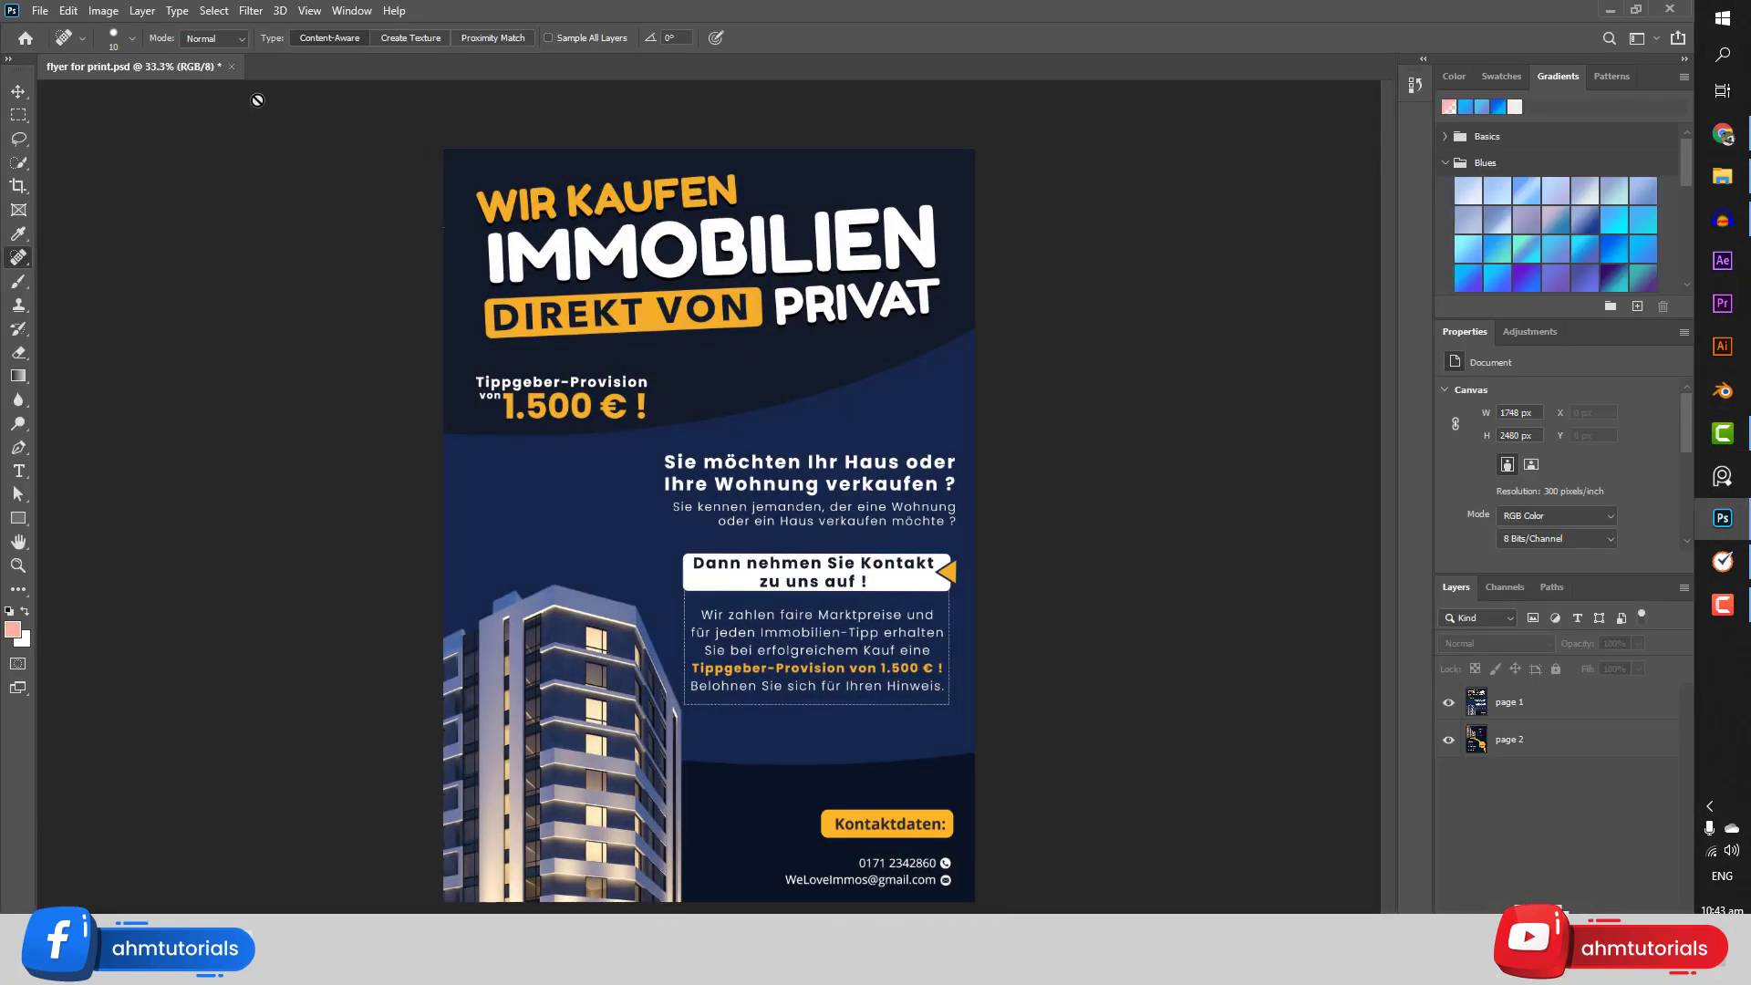
{"action": "left_click", "coordinate": [42, 13]}
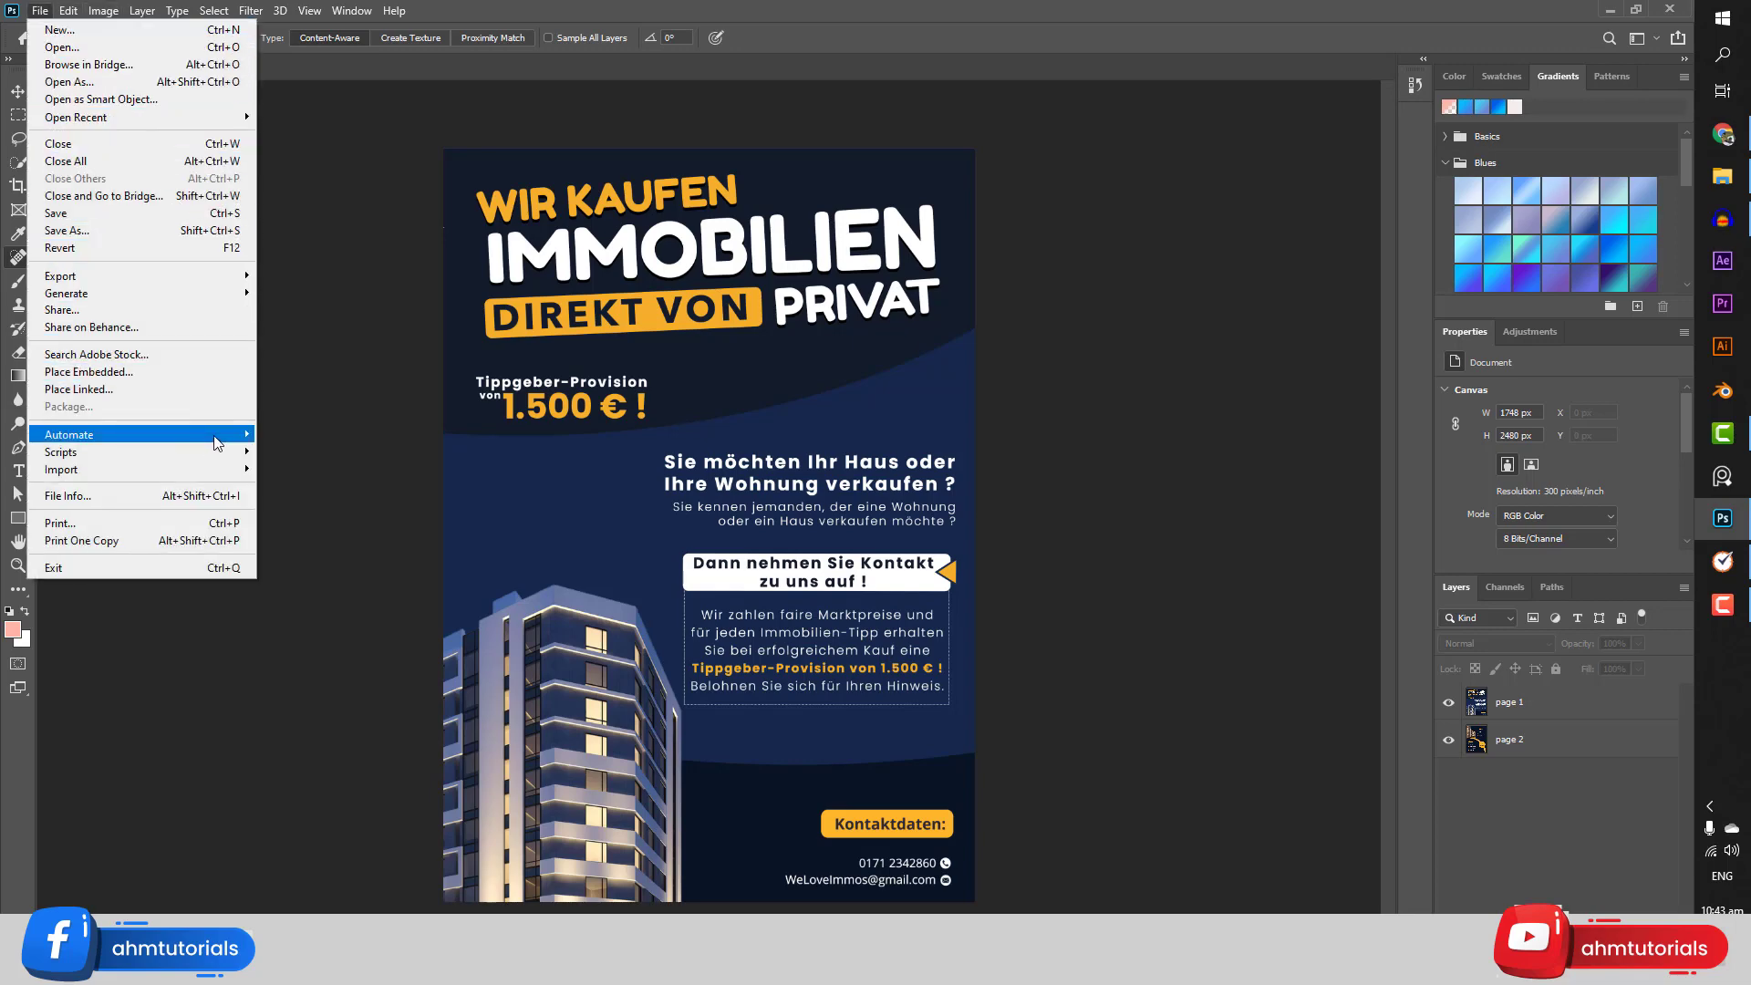
{"action": "mouse_move", "coordinate": [210, 443]}
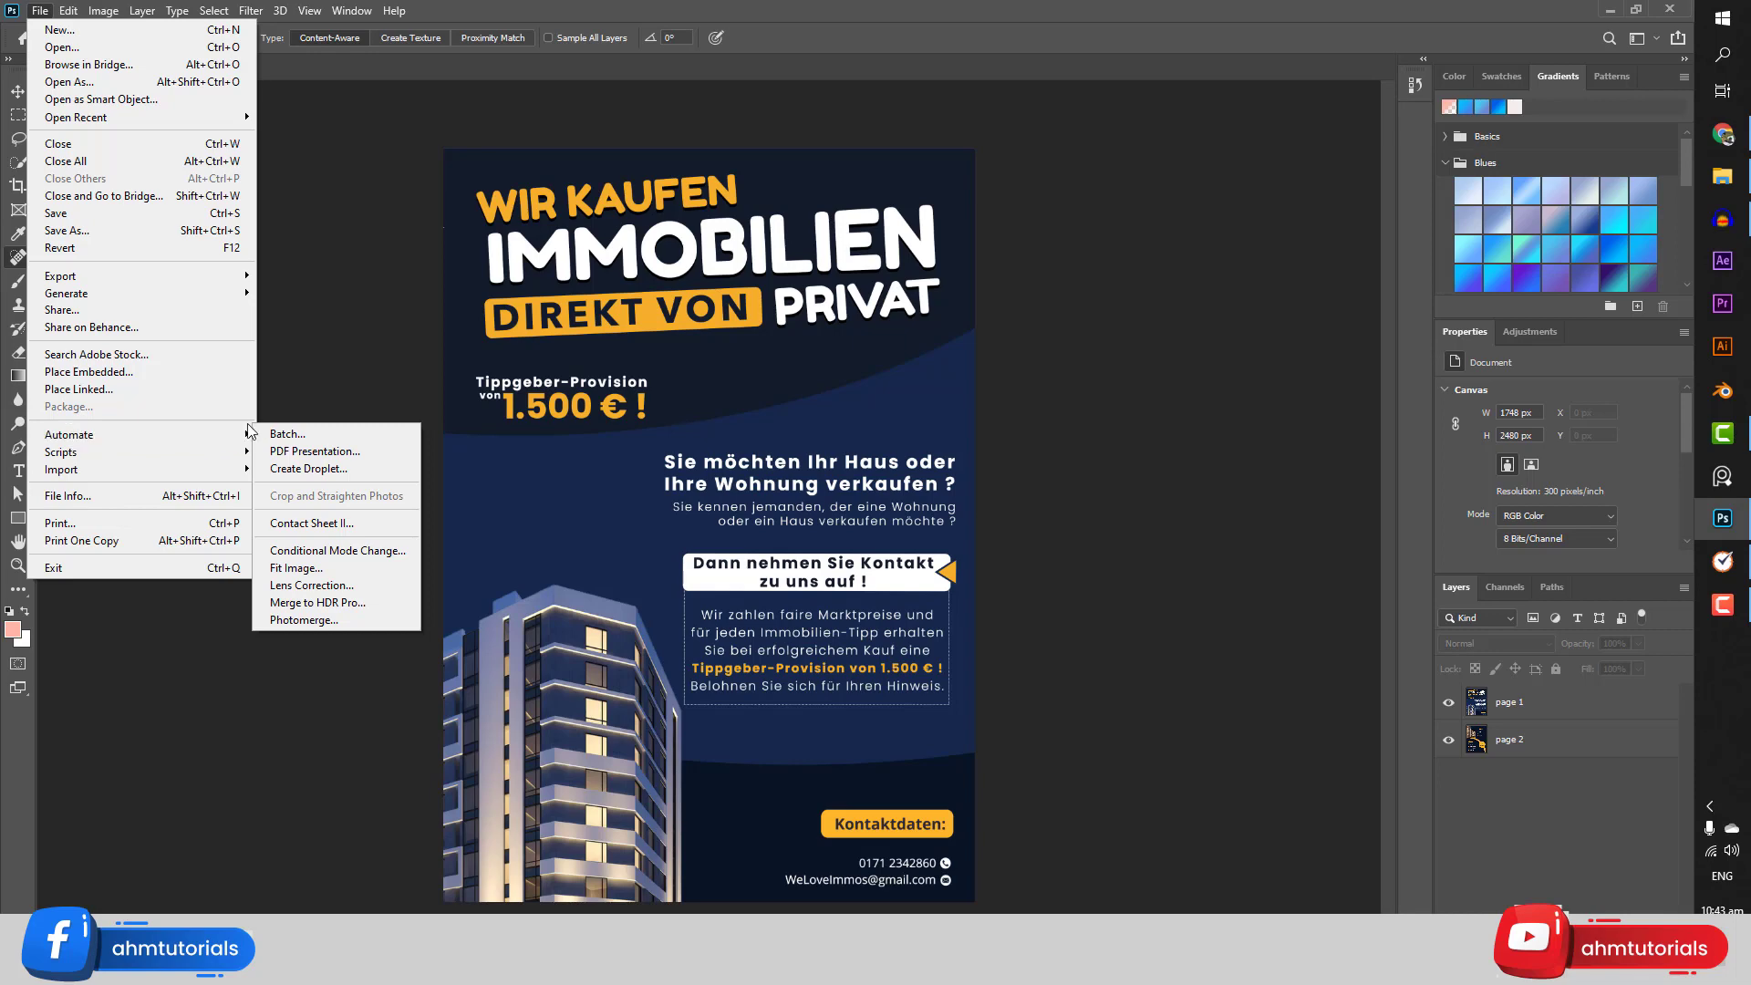
{"action": "left_click", "coordinate": [294, 452]}
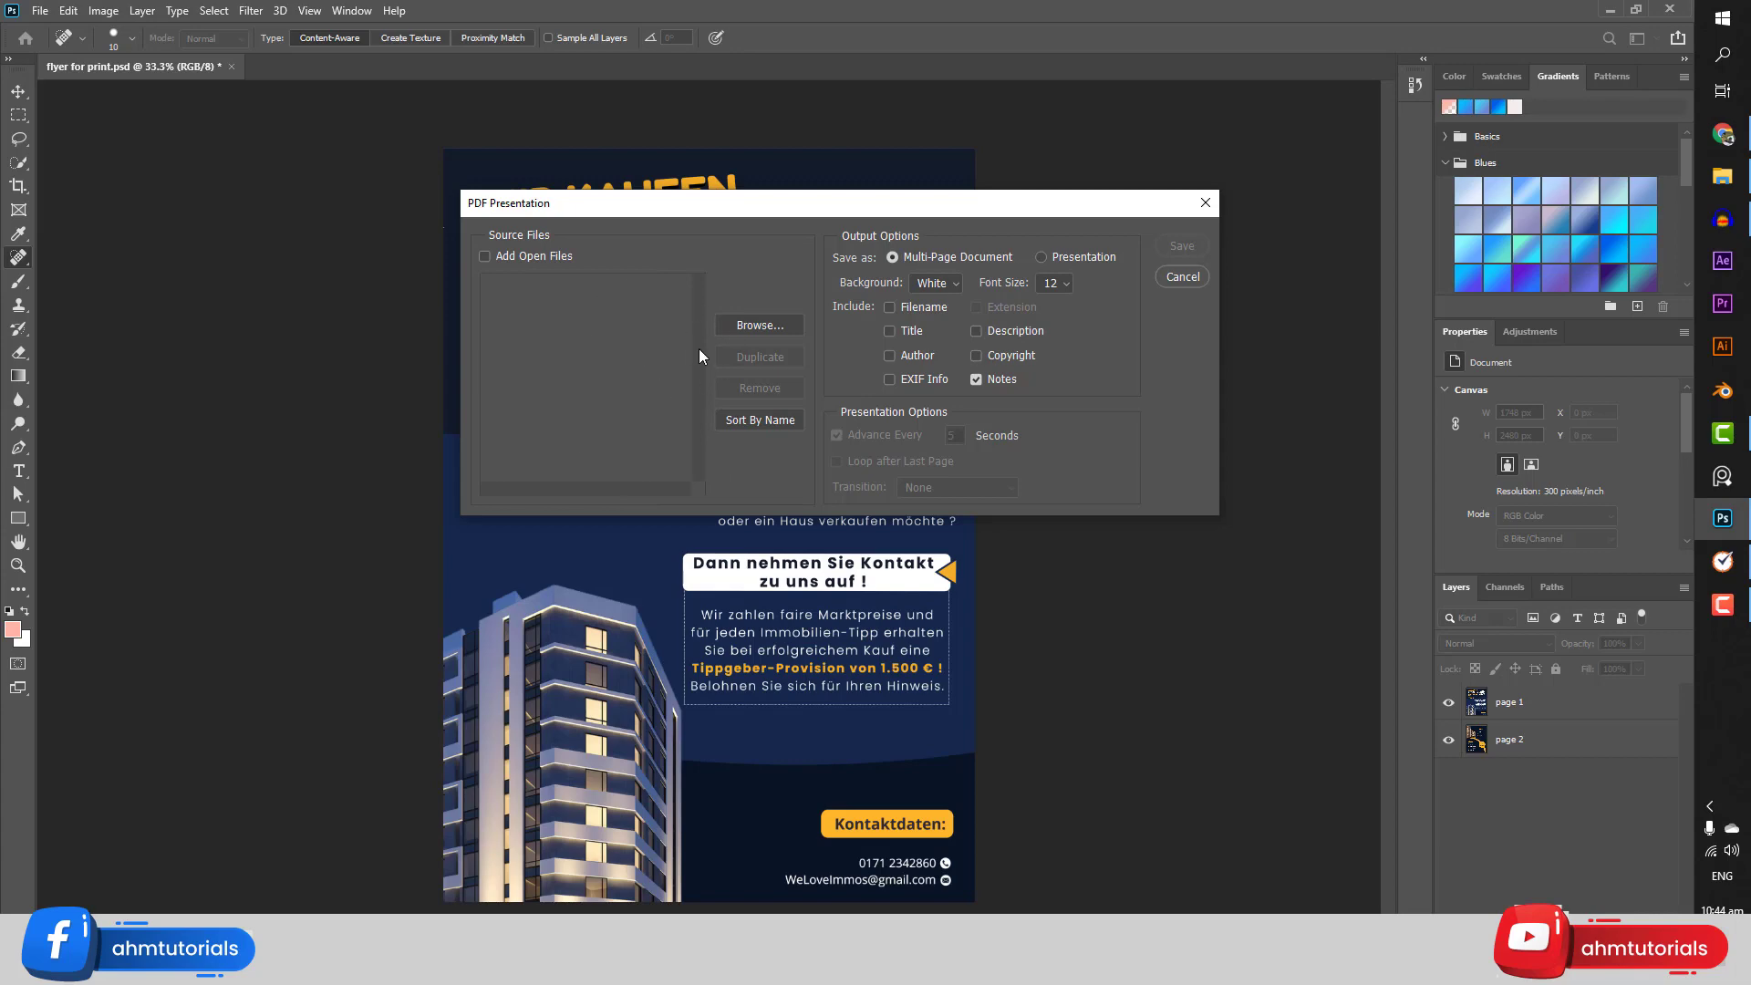
{"action": "left_click", "coordinate": [746, 328]}
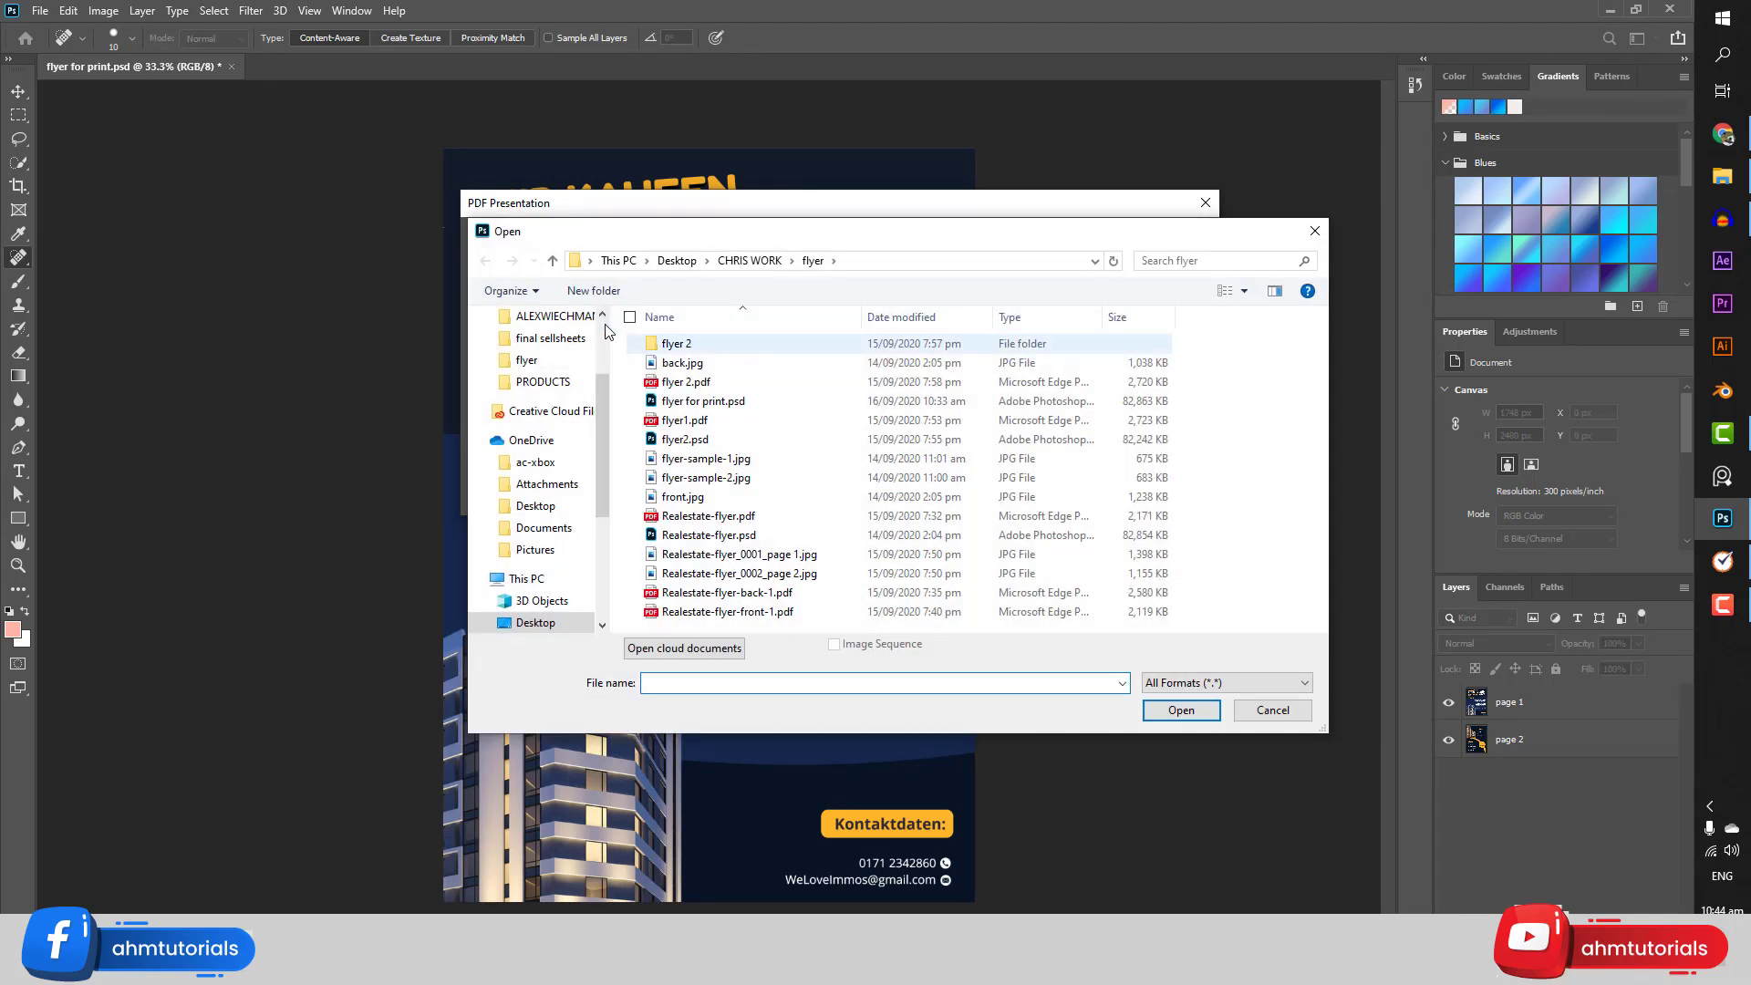
{"action": "left_click", "coordinate": [535, 622]}
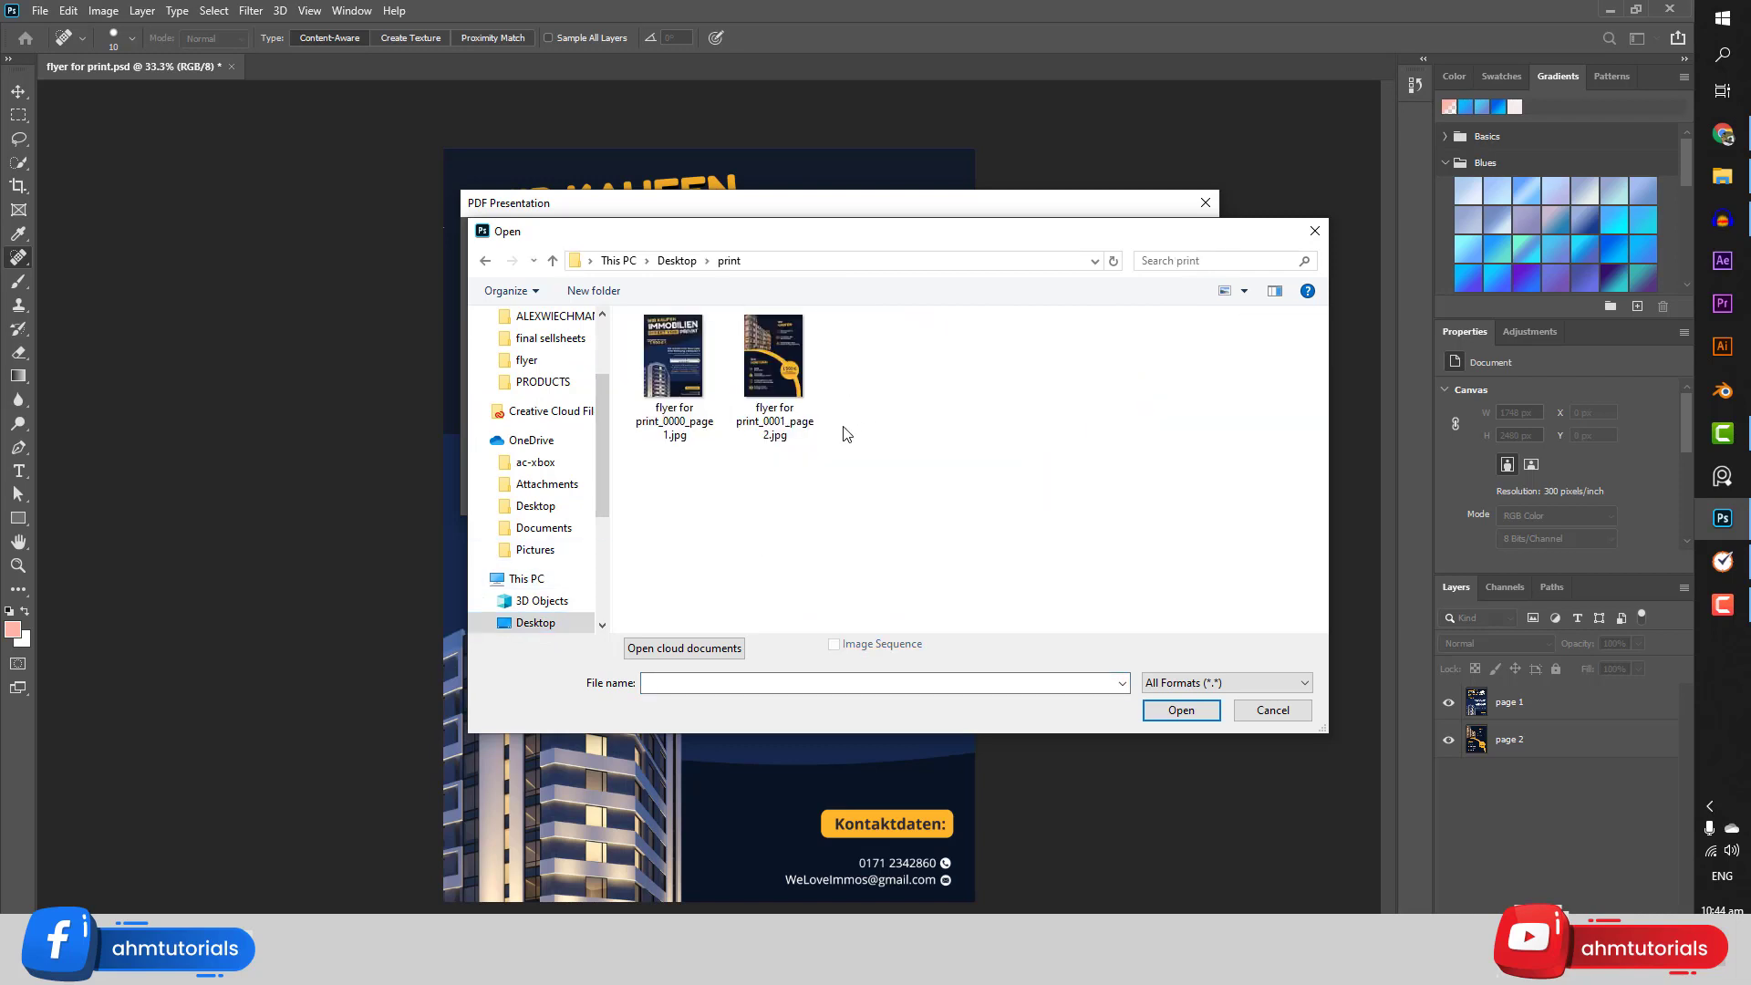
{"action": "left_click_drag", "start_coordinate": [871, 490], "coordinate": [663, 370]}
{"action": "left_click", "coordinate": [1180, 710]}
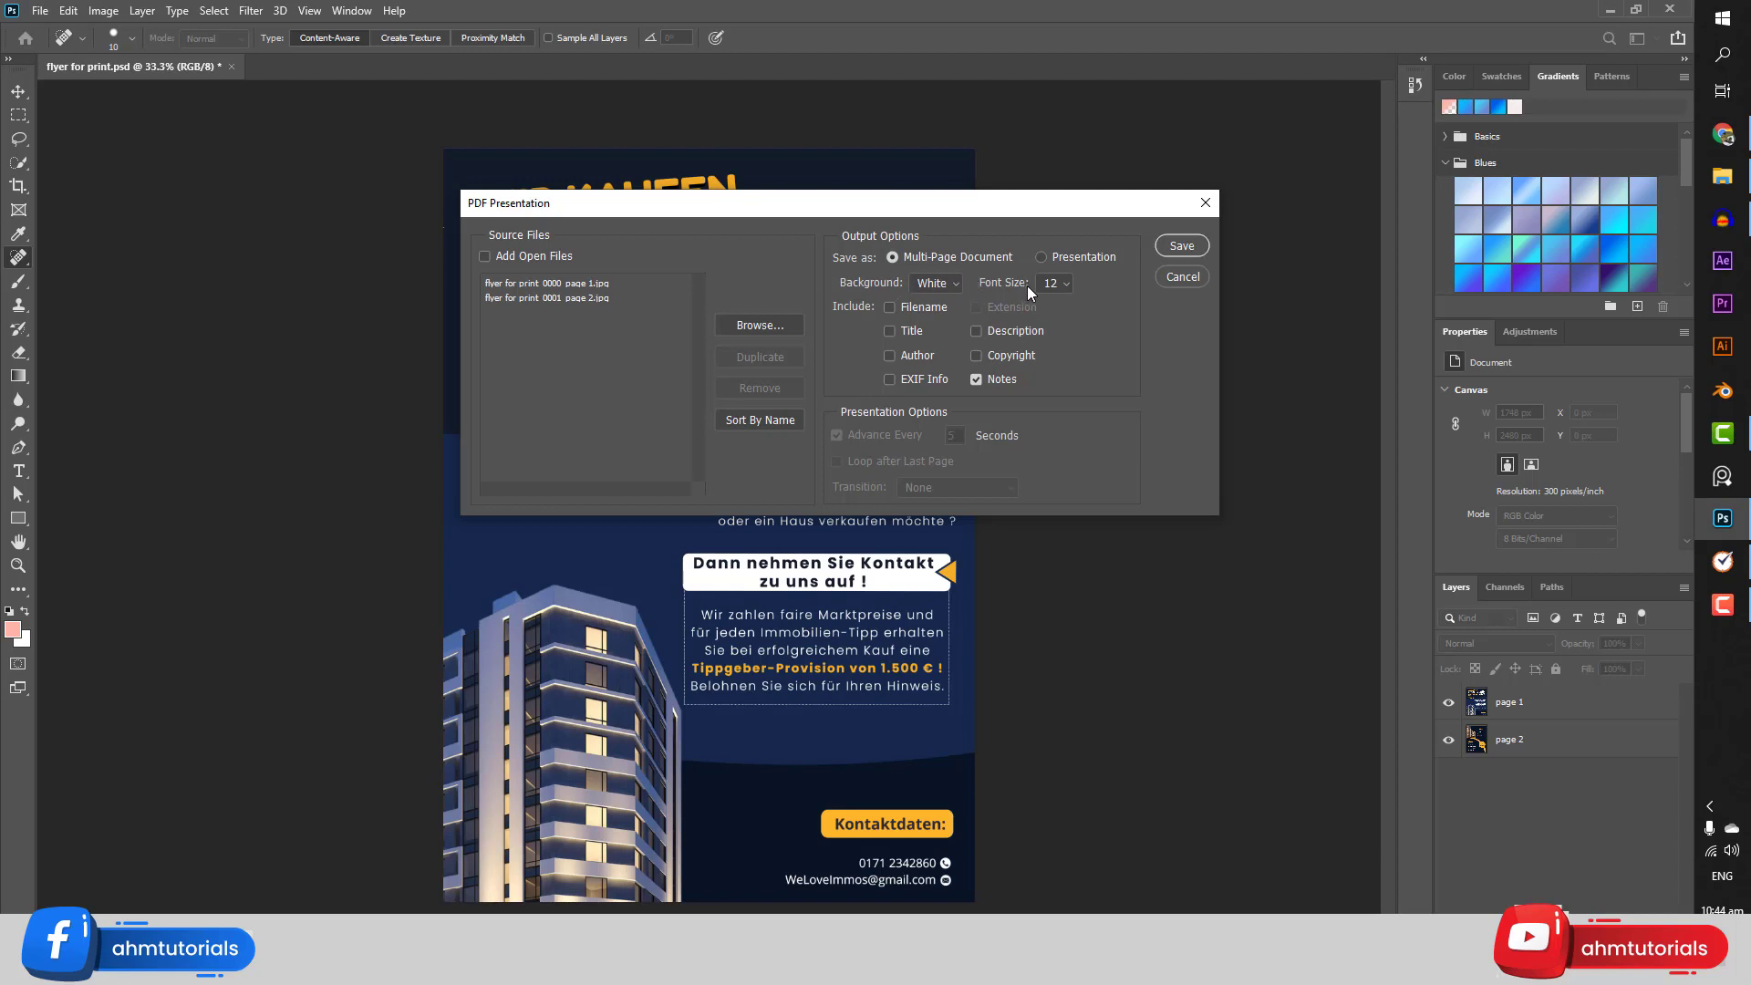
Save the multi-page document as a PDF named "flyer" in the Desktop "print" folder, keeping the default PDF settings
{"action": "left_click", "coordinate": [1180, 247]}
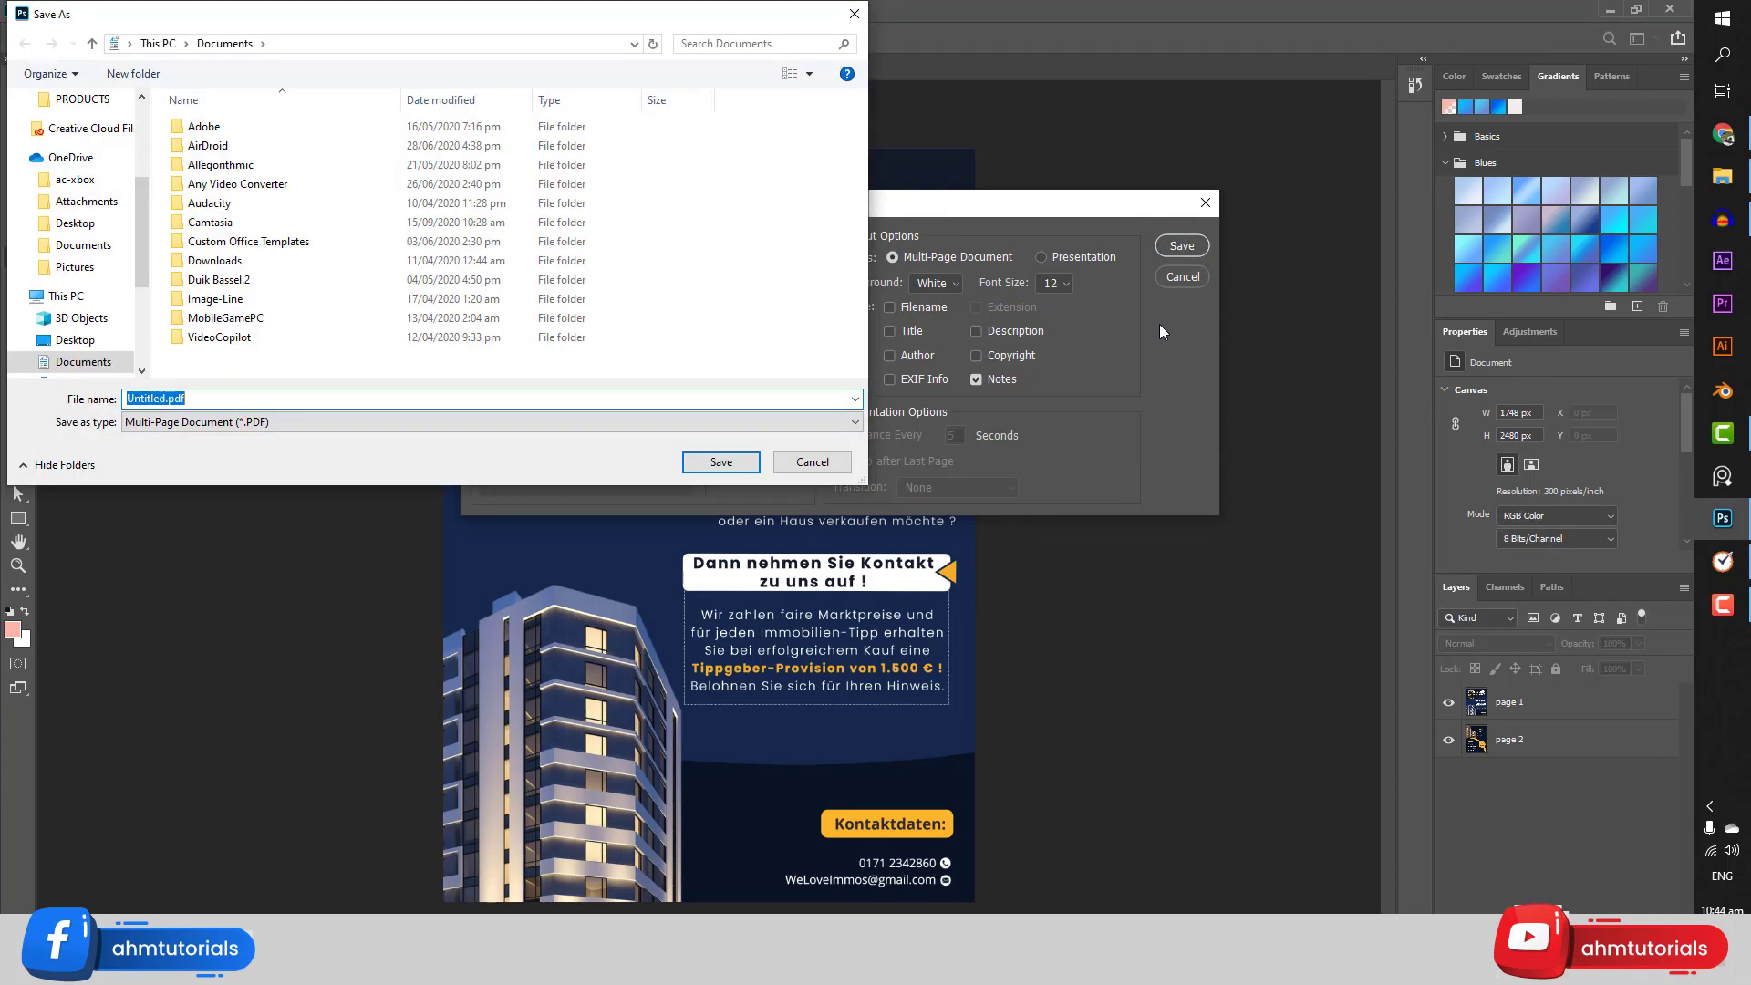
{"action": "left_click", "coordinate": [80, 340]}
{"action": "double_click", "coordinate": [531, 176]}
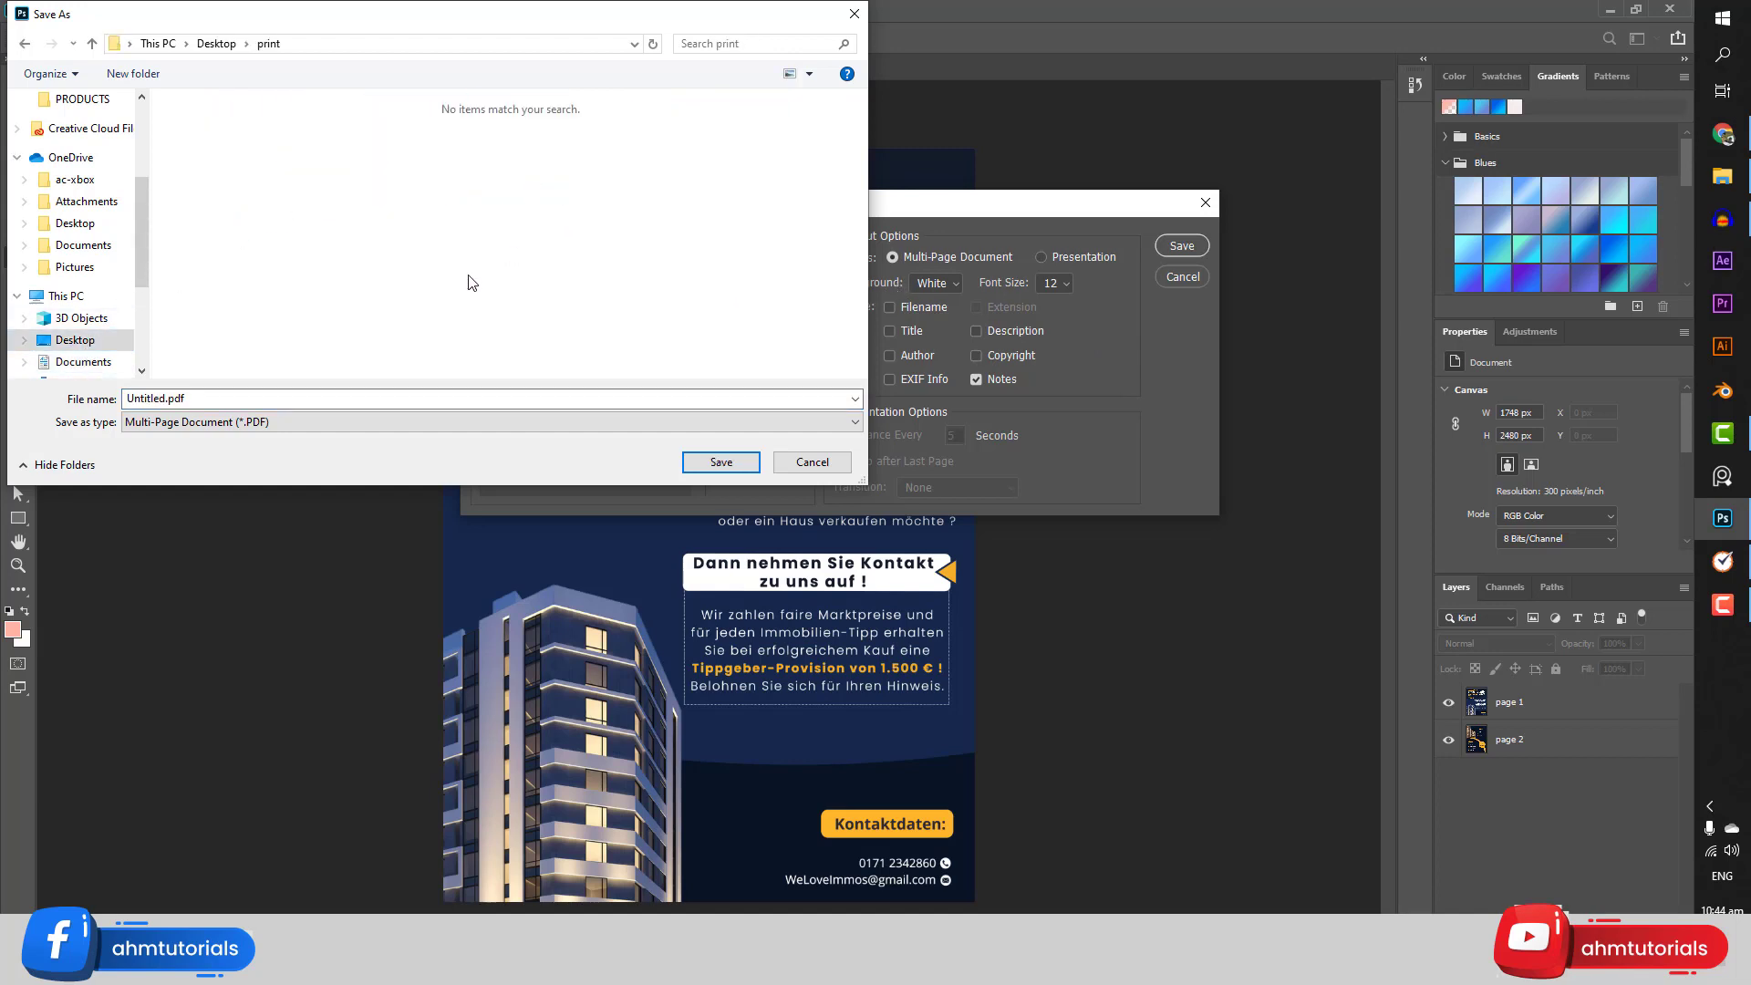
{"action": "double_click", "coordinate": [219, 397]}
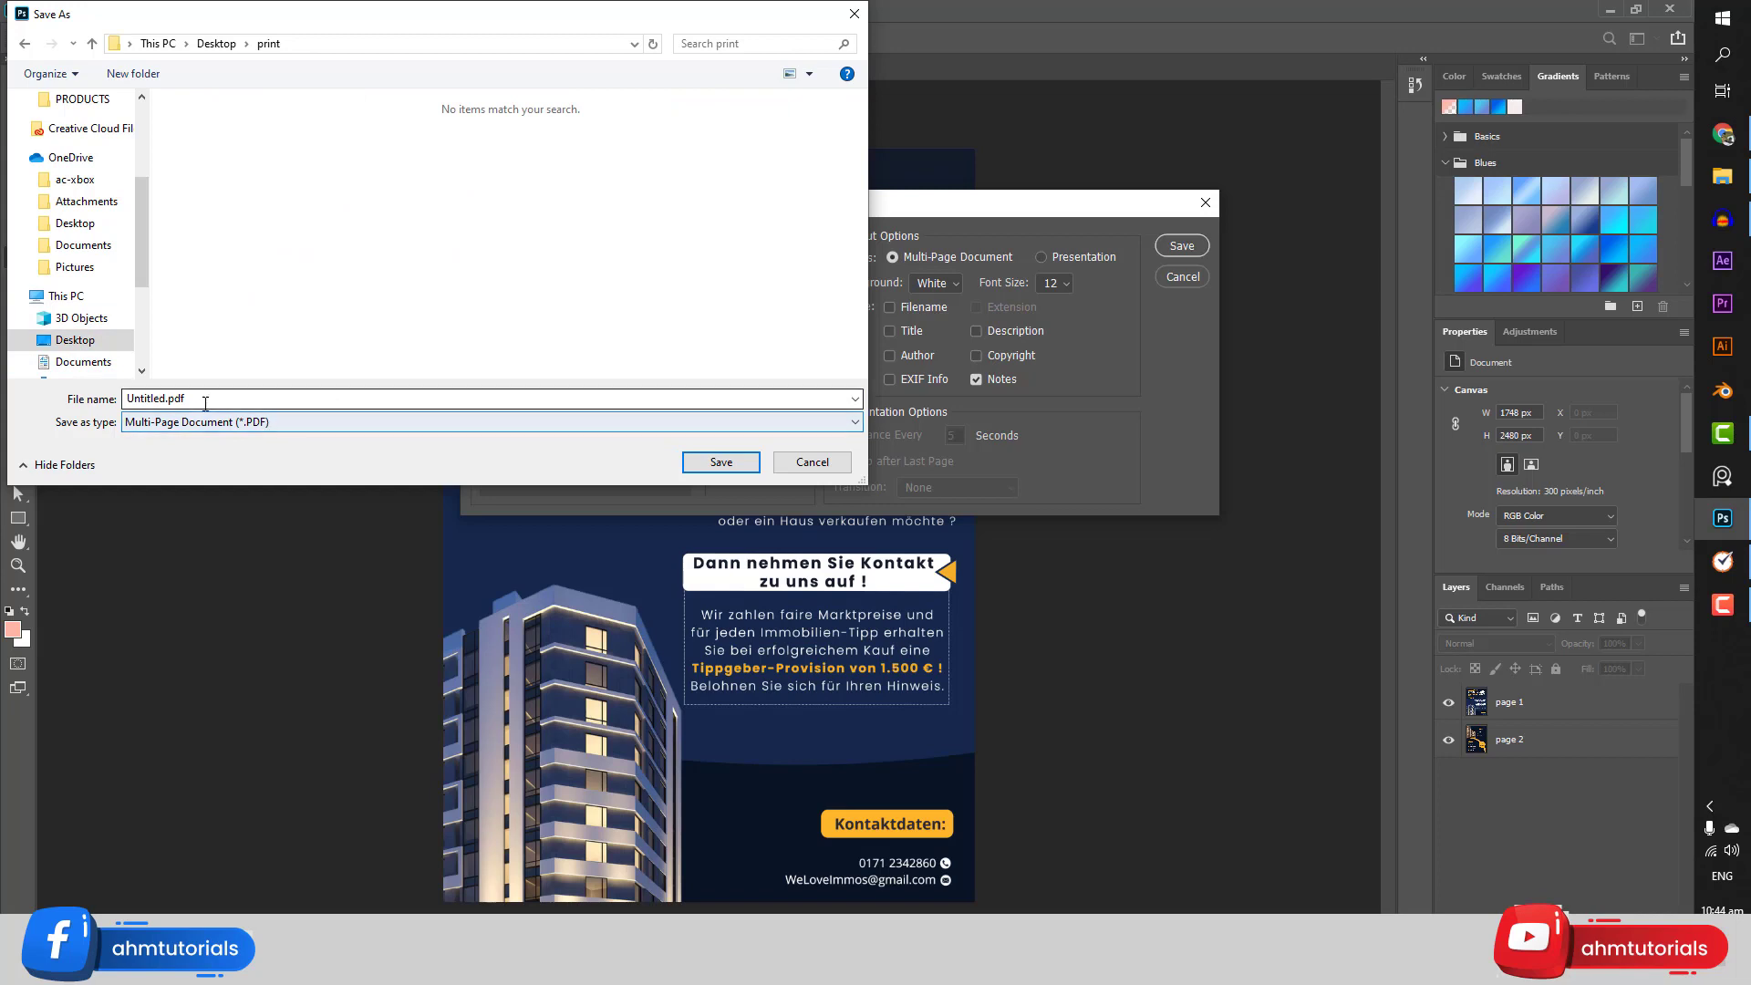
{"action": "type", "text": "fl"}
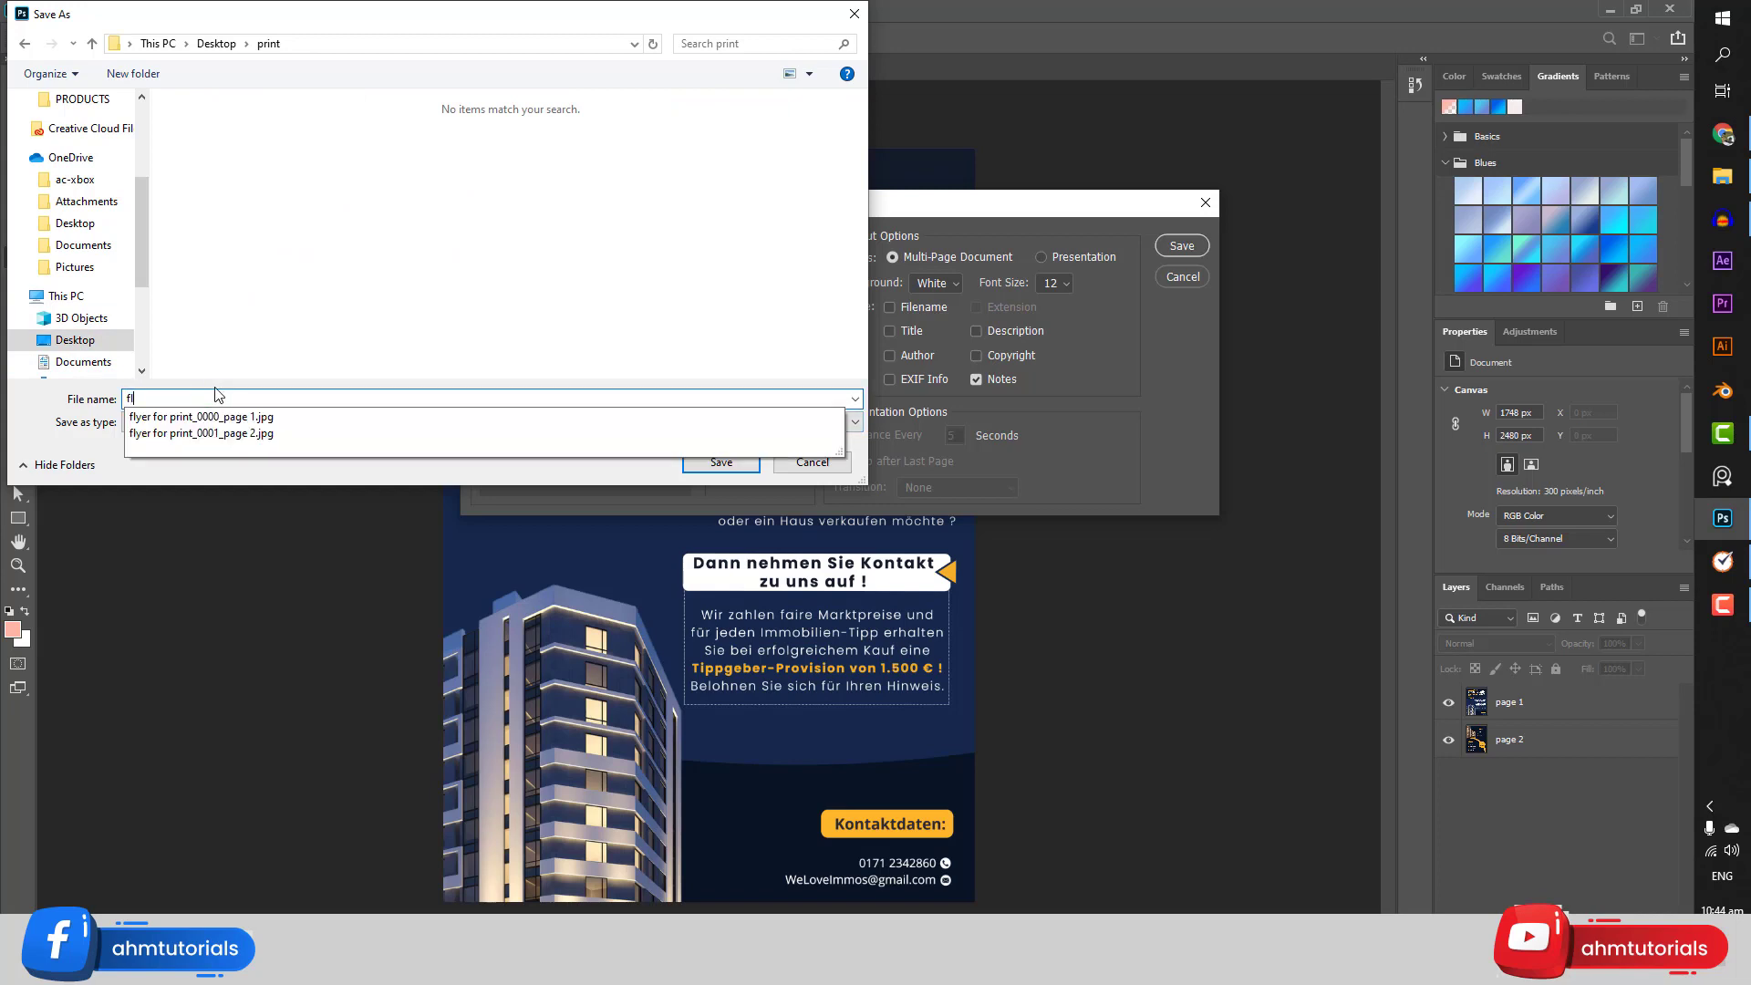
{"action": "type", "text": "yer"}
{"action": "left_click", "coordinate": [704, 312]}
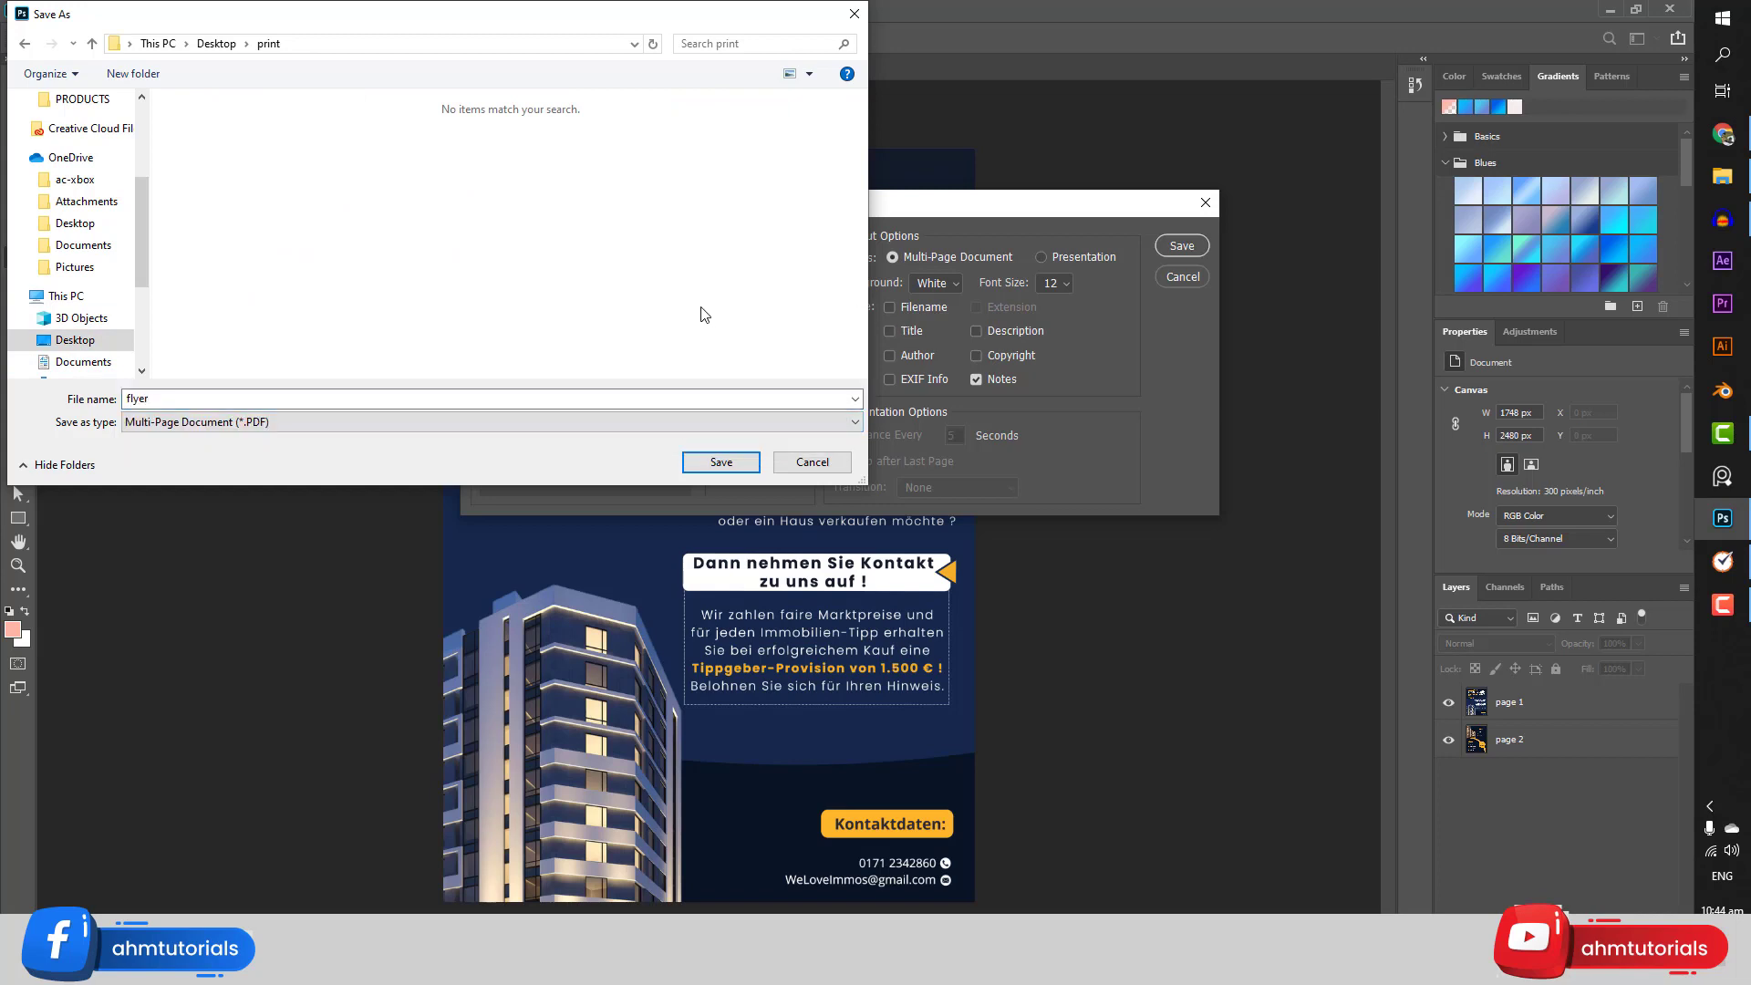
{"action": "left_click", "coordinate": [748, 463]}
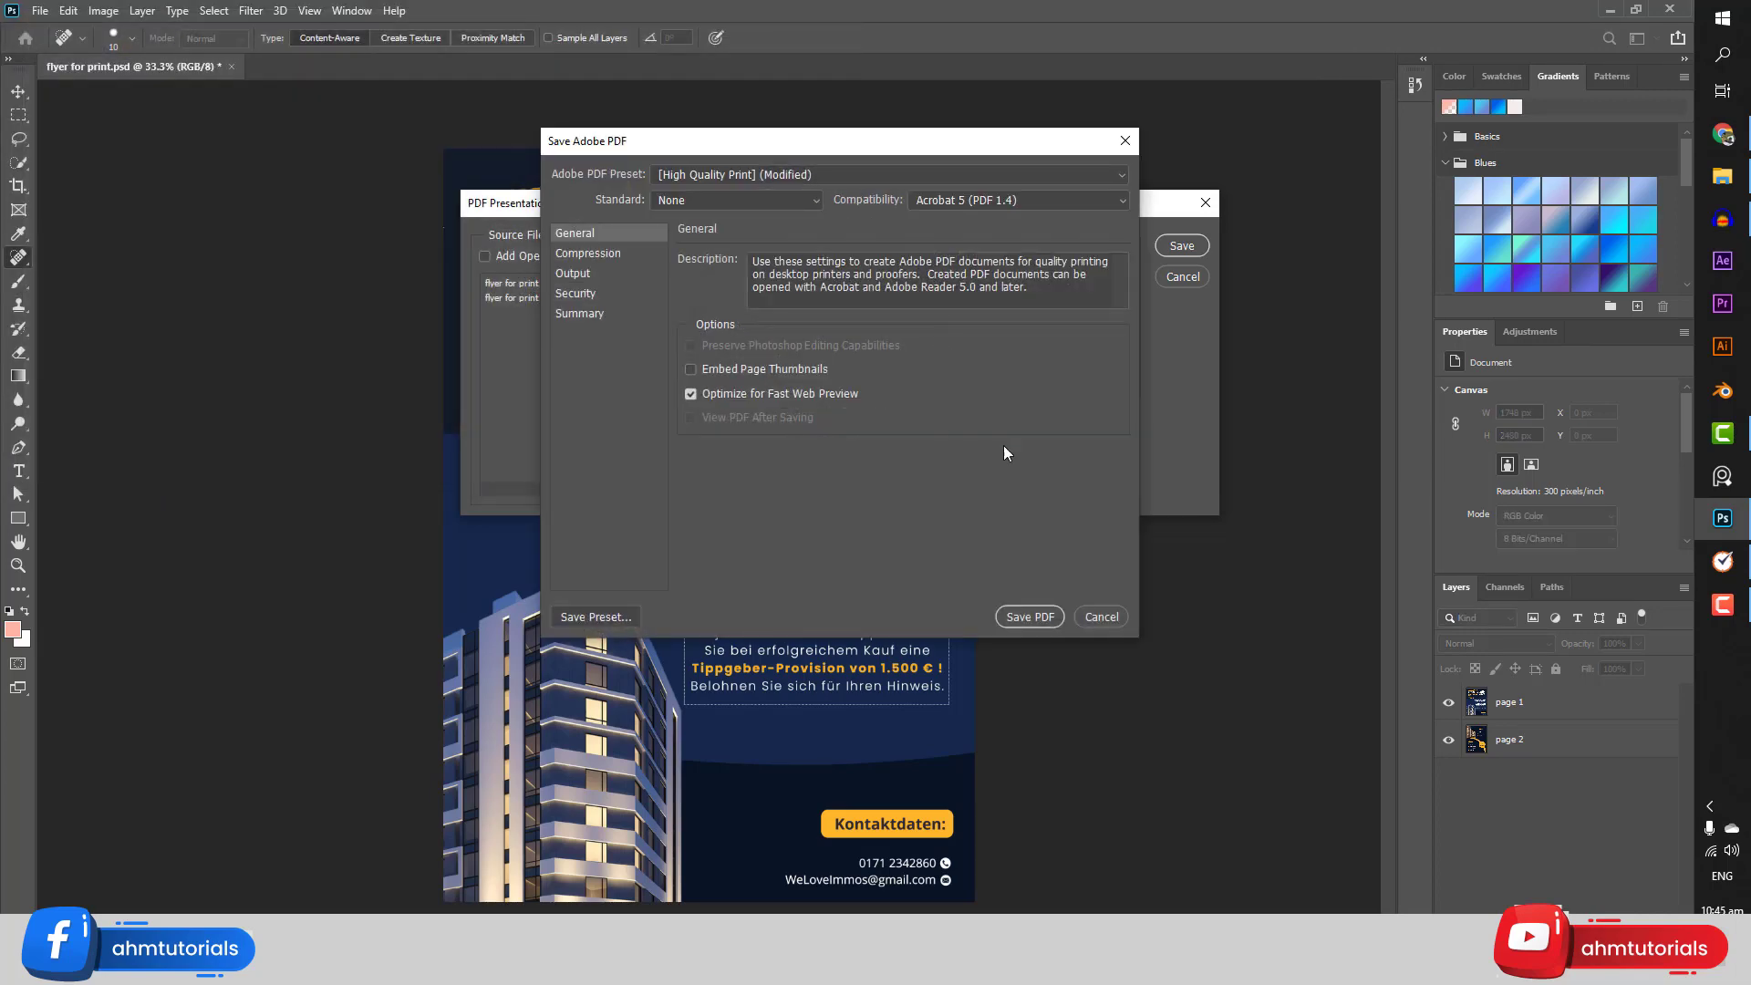
{"action": "left_click", "coordinate": [1018, 606]}
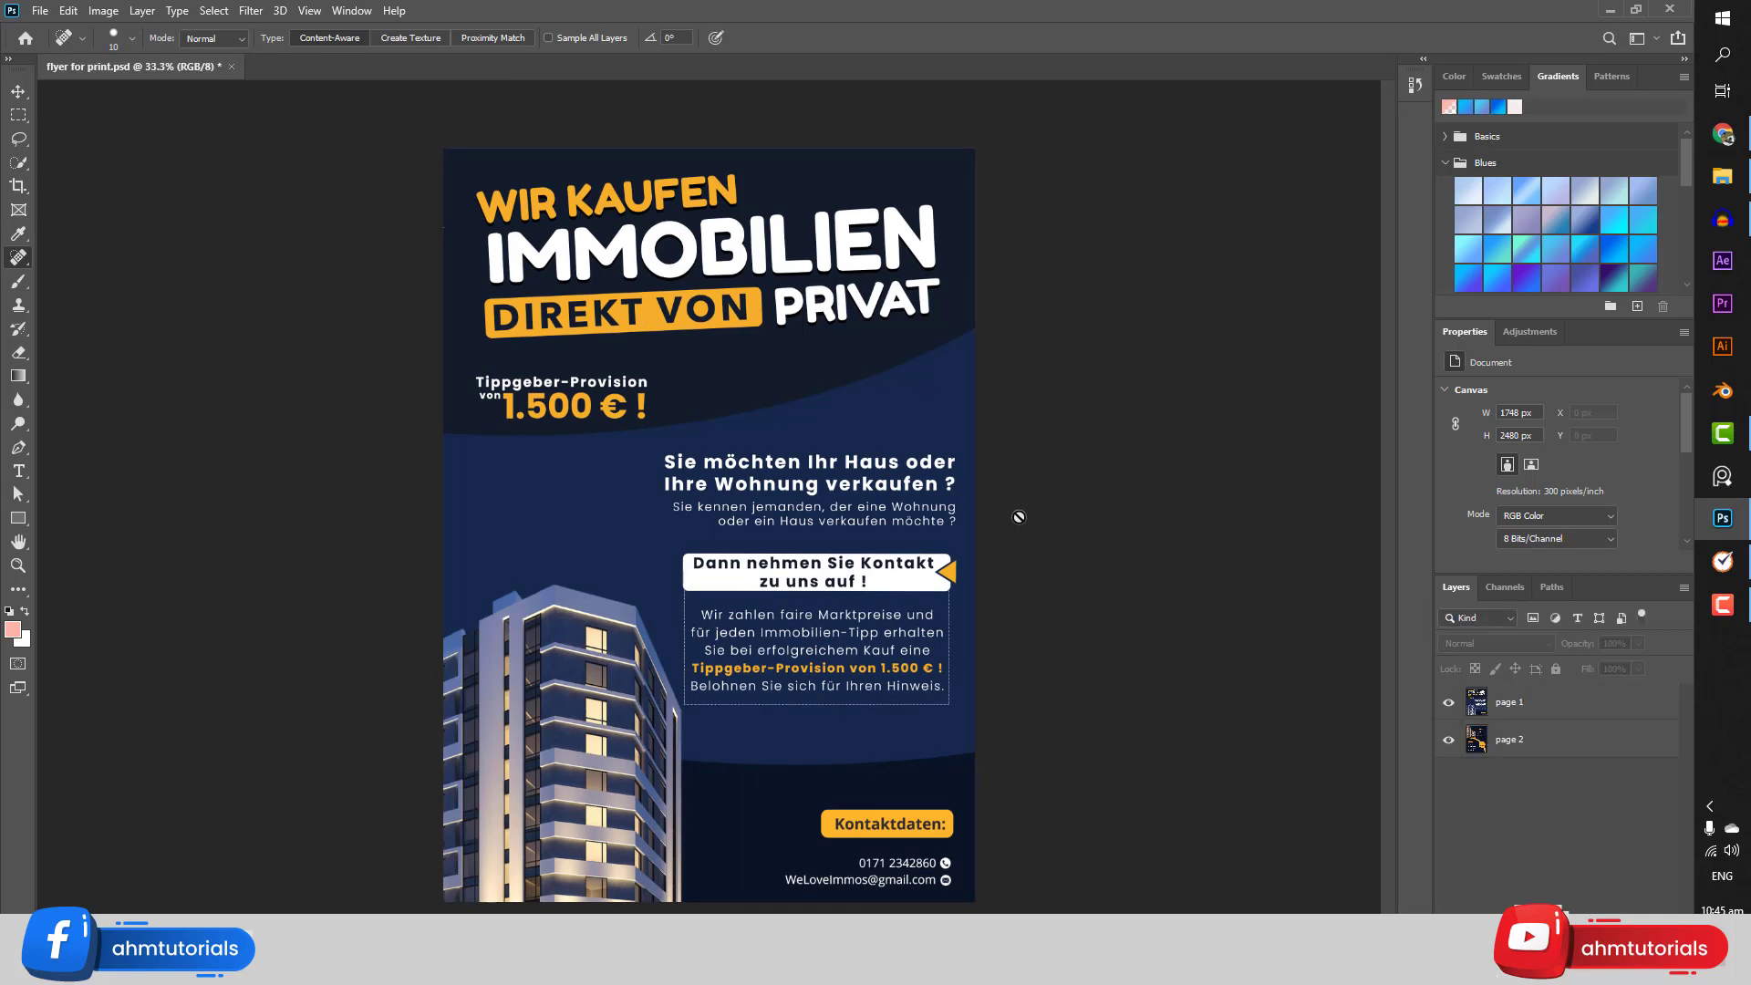
Open flyer.pdf from the "print" folder on the desktop and examine its pages
{"action": "key", "text": "super+d"}
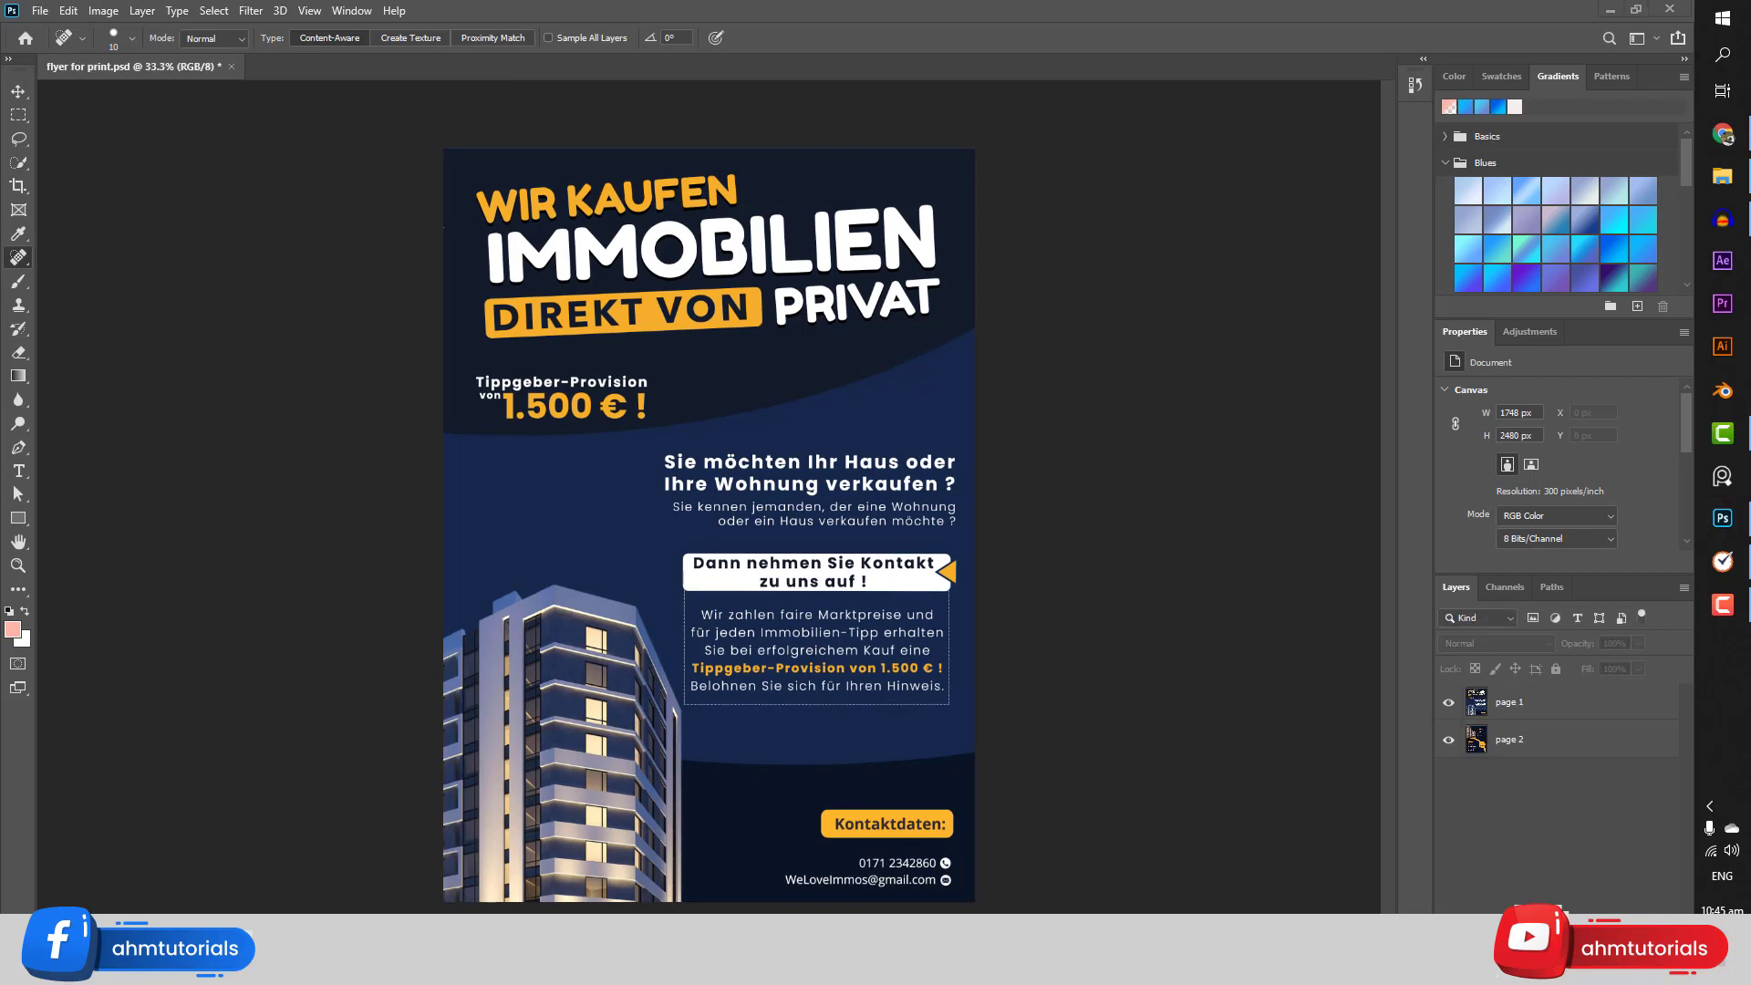
{"action": "double_click", "coordinate": [1237, 209]}
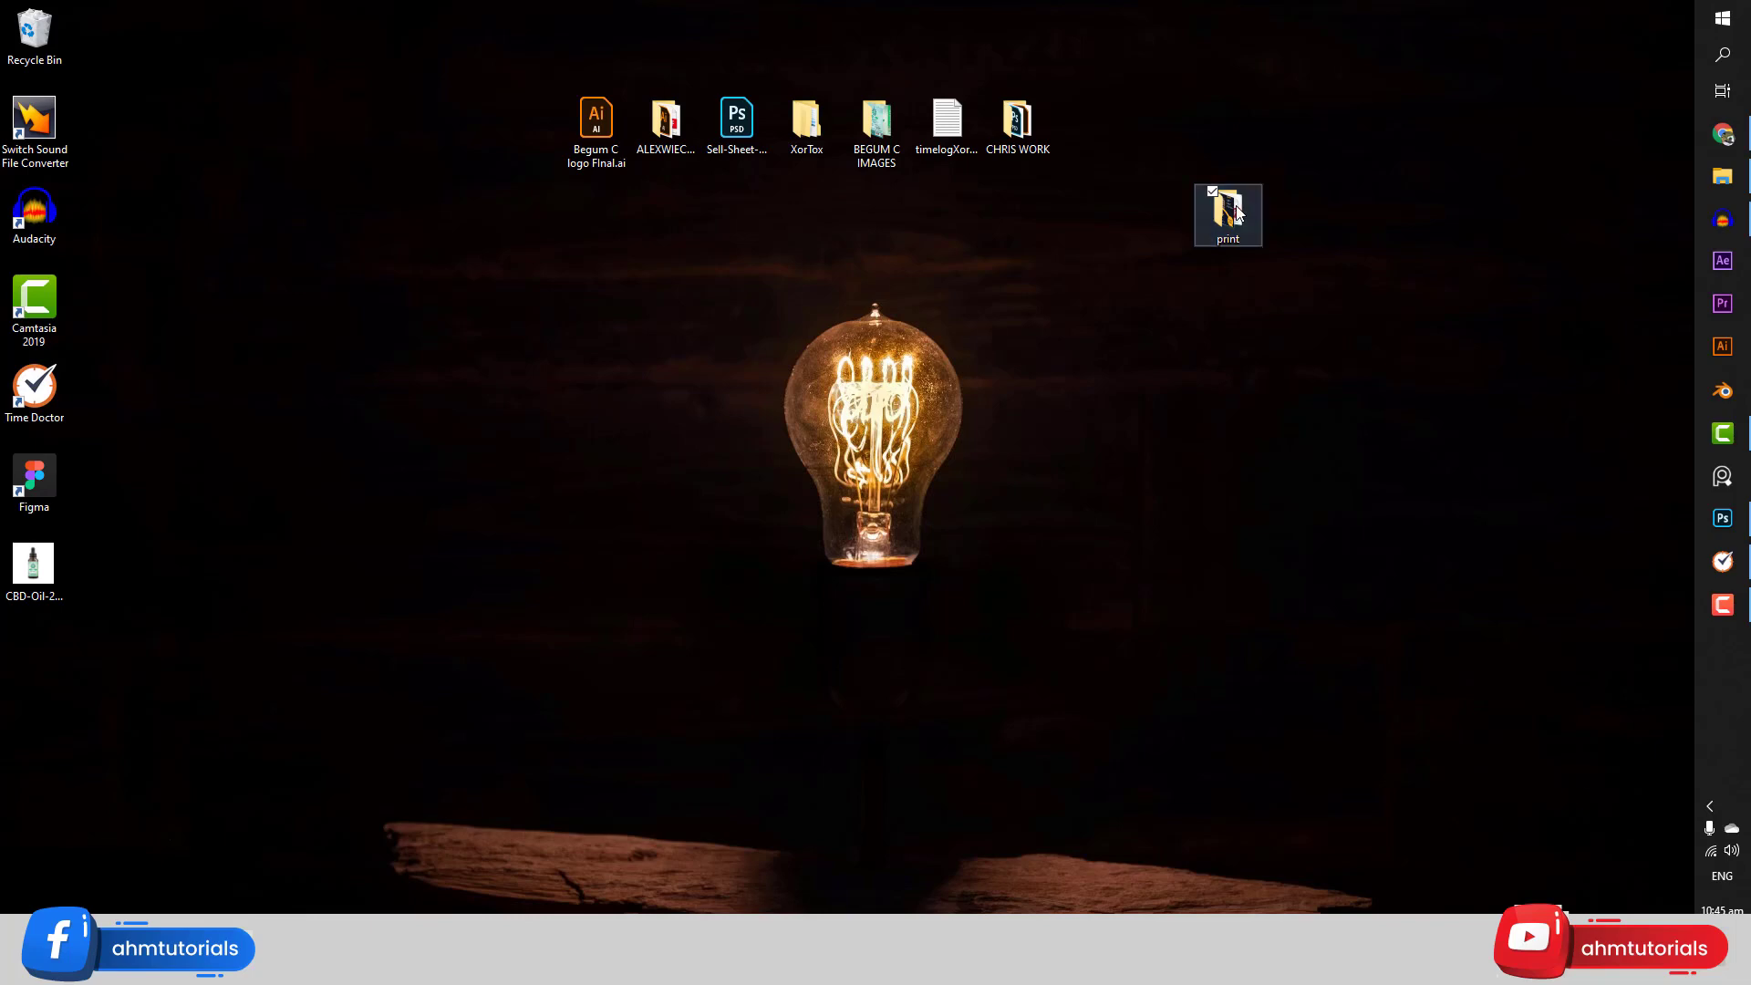
{"action": "double_click", "coordinate": [1310, 245]}
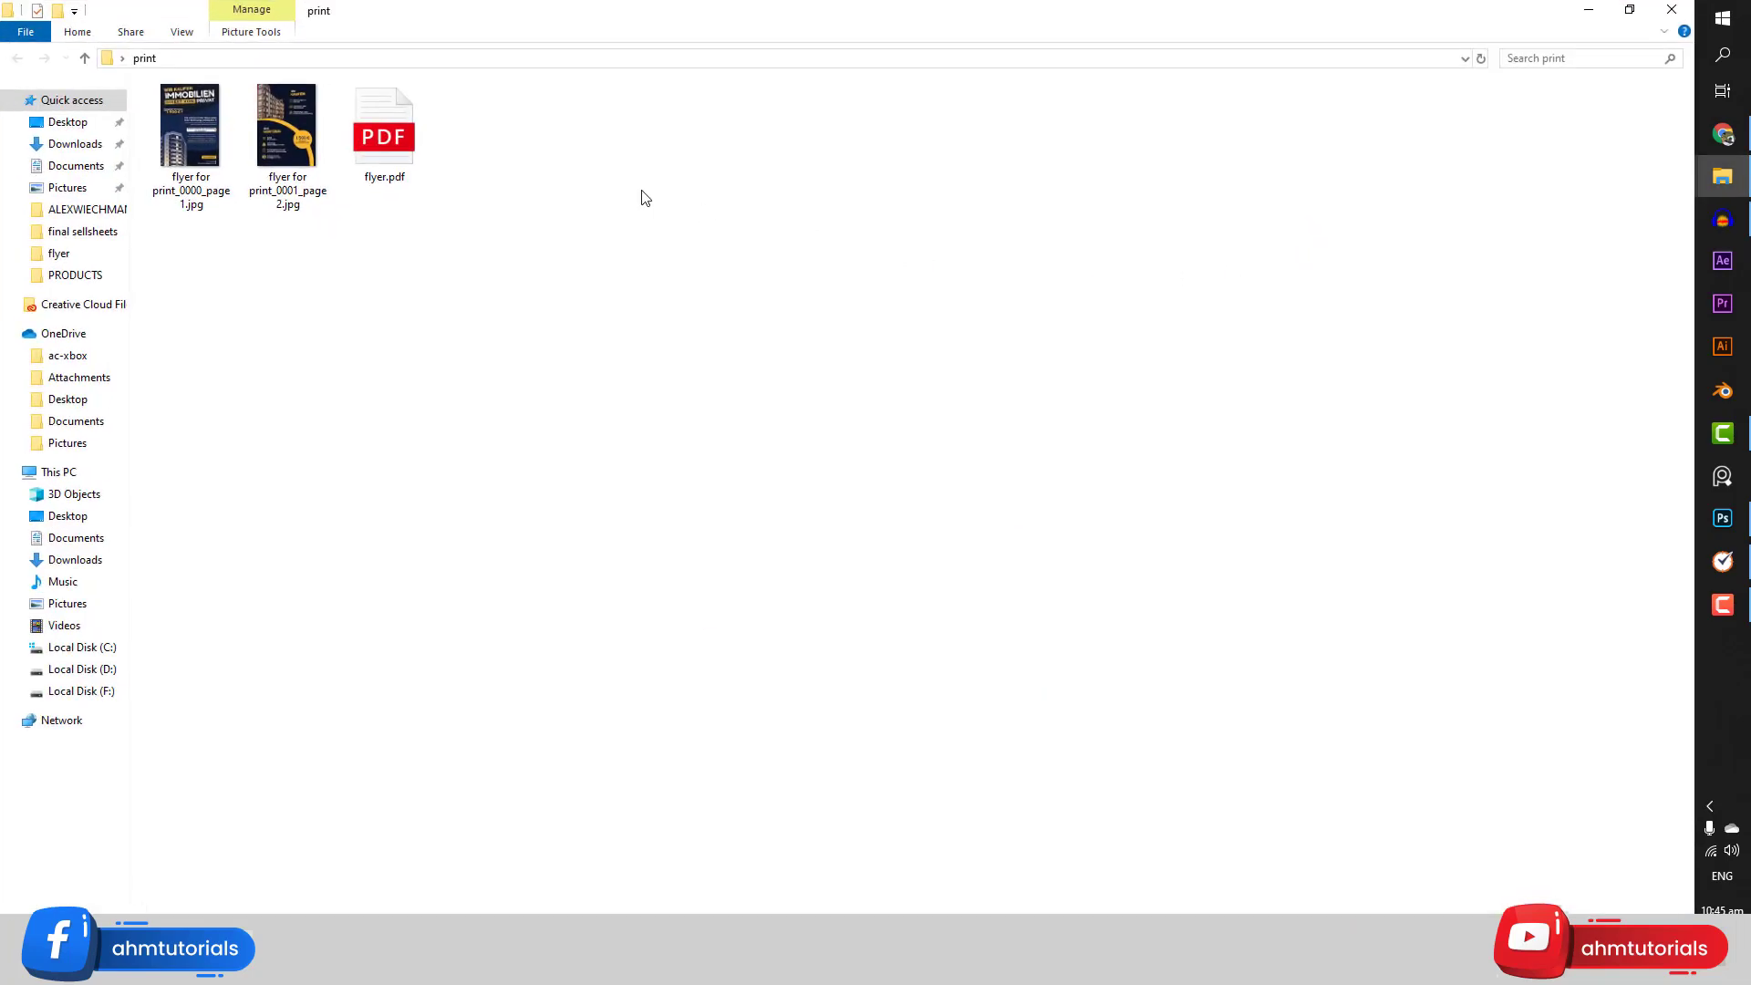
{"action": "left_click", "coordinate": [396, 151]}
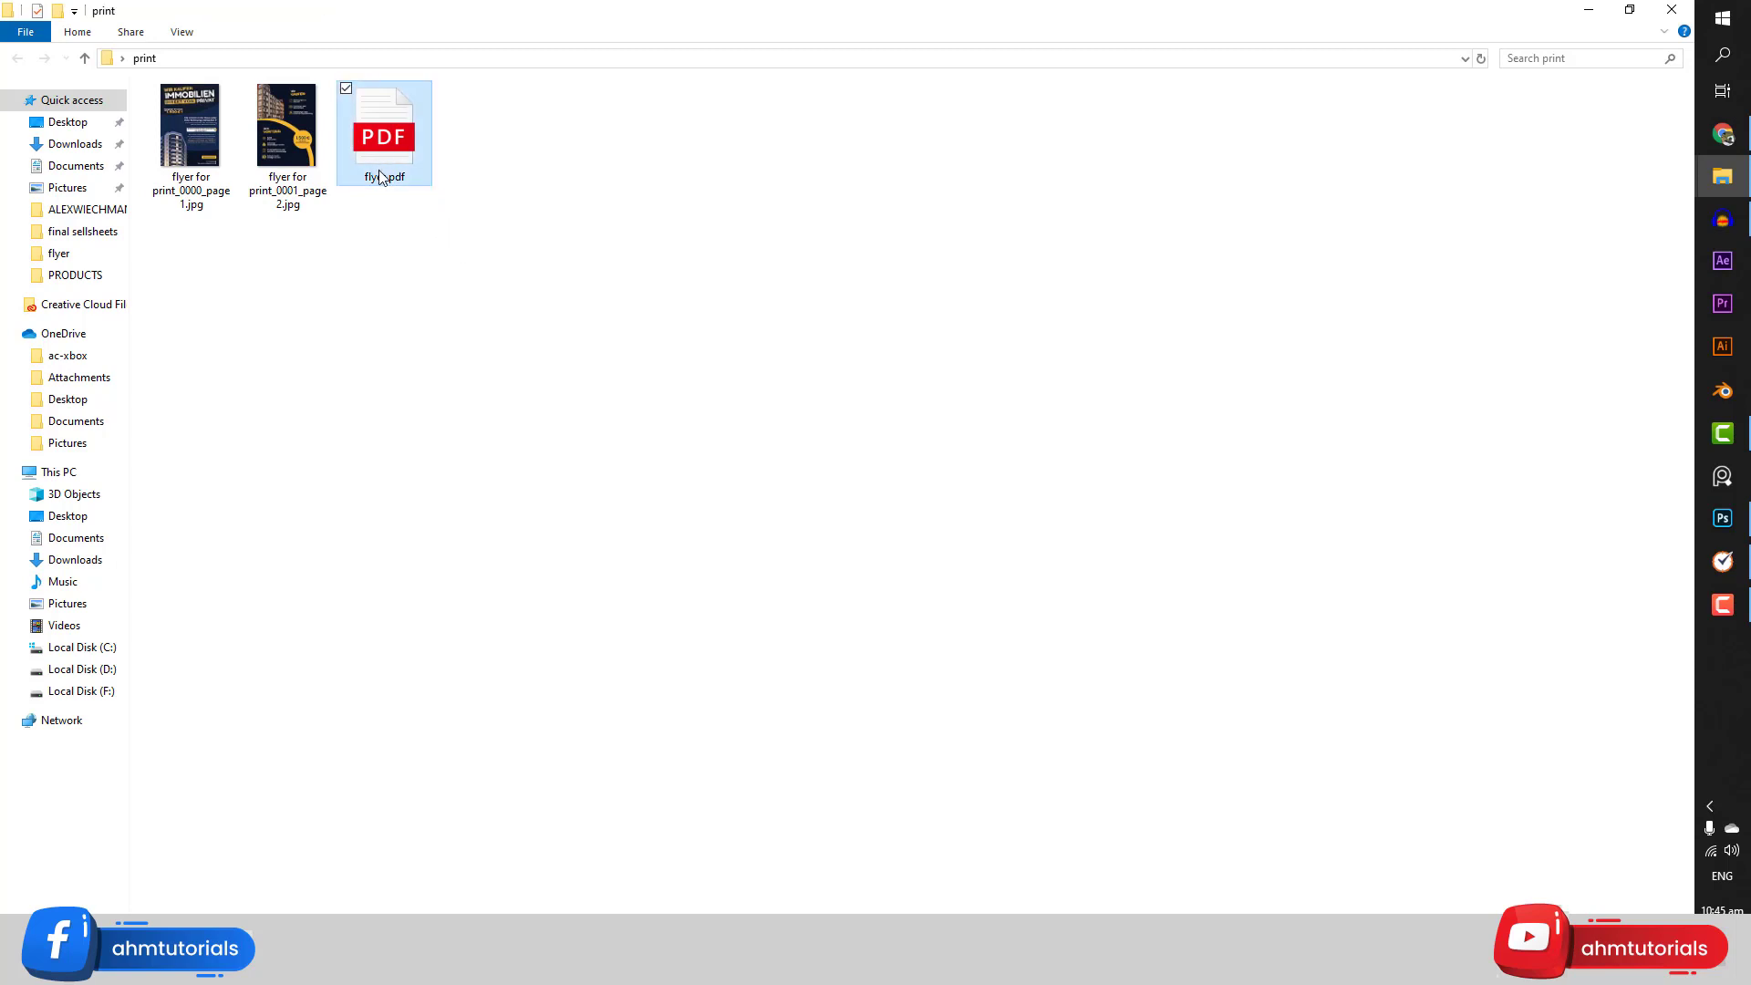
{"action": "double_click", "coordinate": [394, 153]}
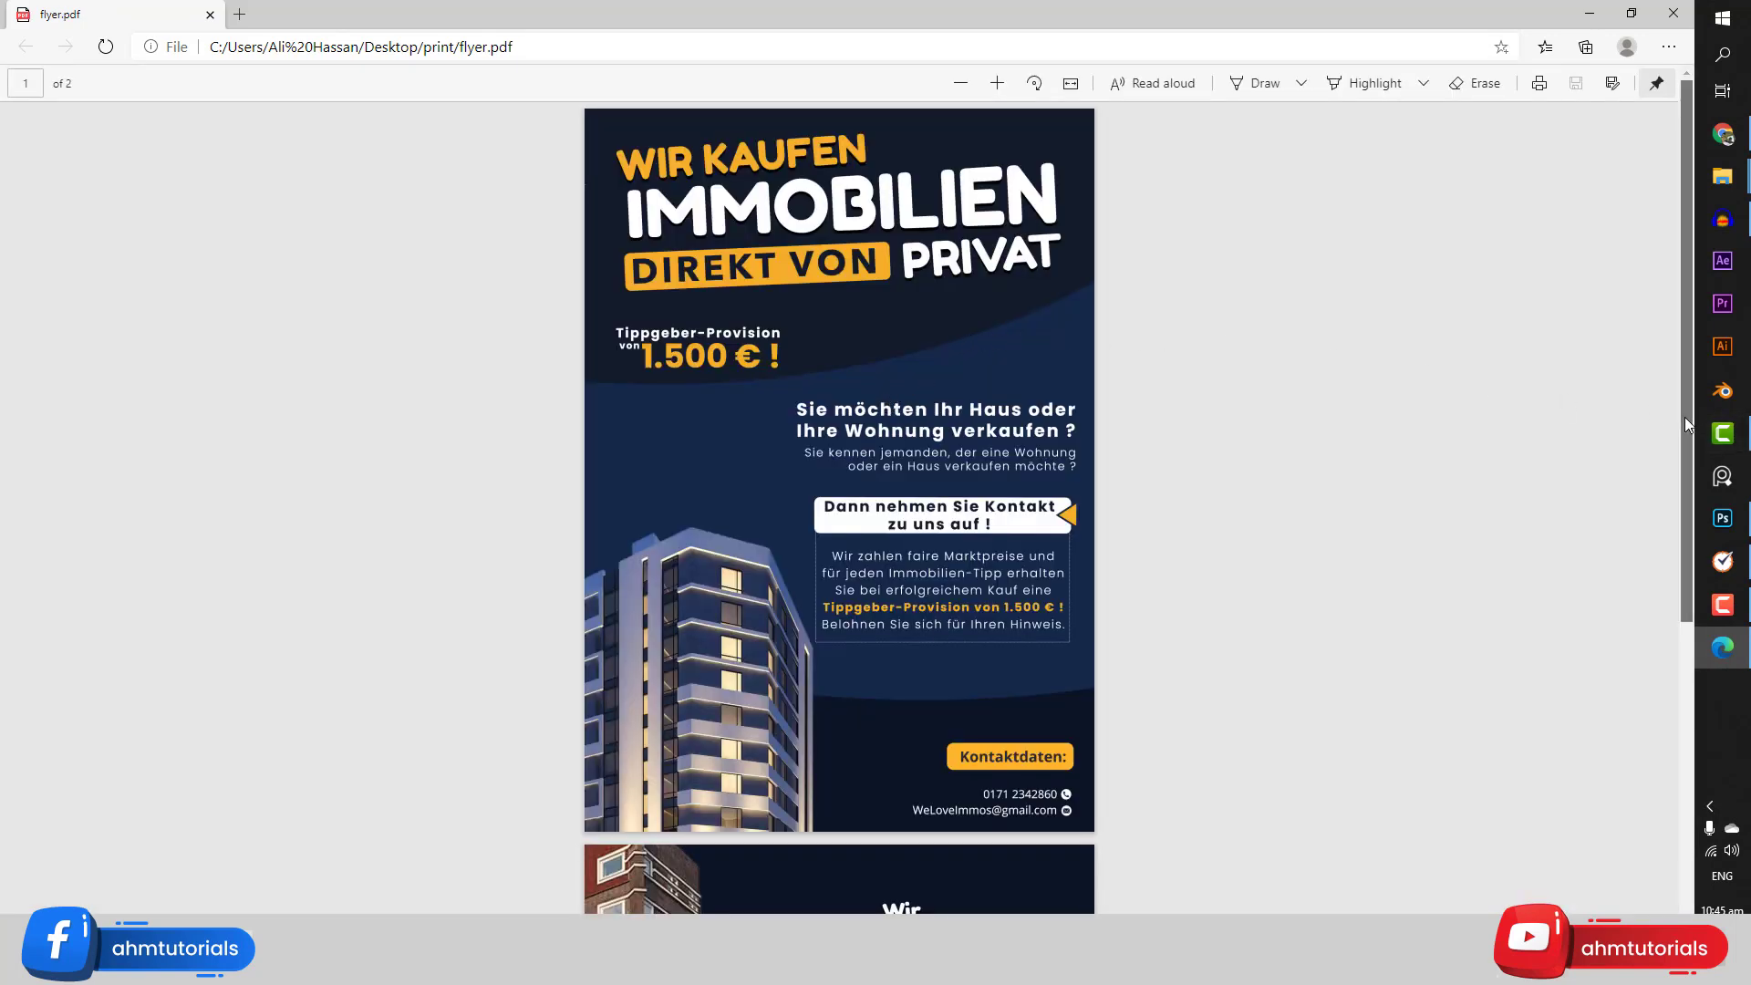
{"action": "left_click_drag", "start_coordinate": [1683, 420], "coordinate": [1646, 392]}
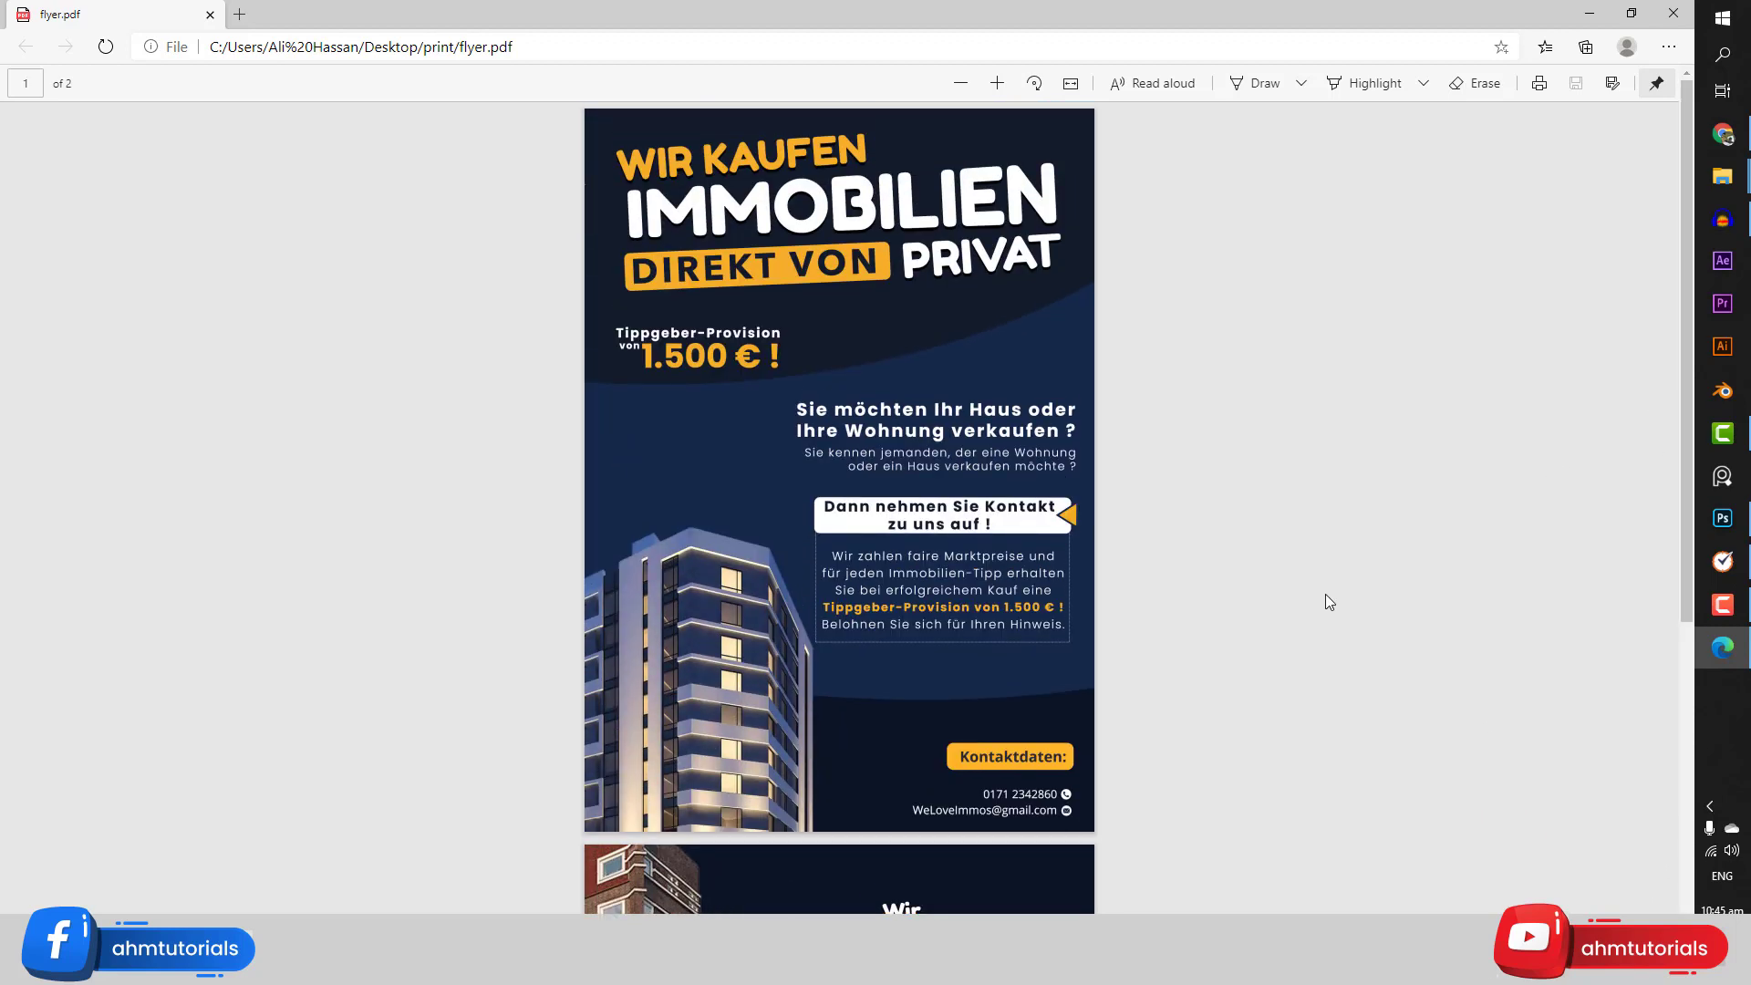